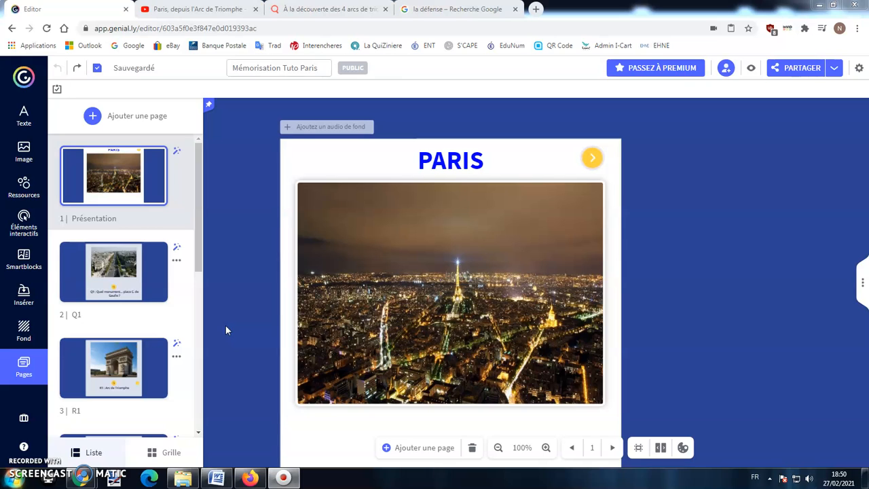
On the R1 page, add the solid headphones icon found by searching resources for "pod" and place it below the photo's lower-left corner.
click(136, 369)
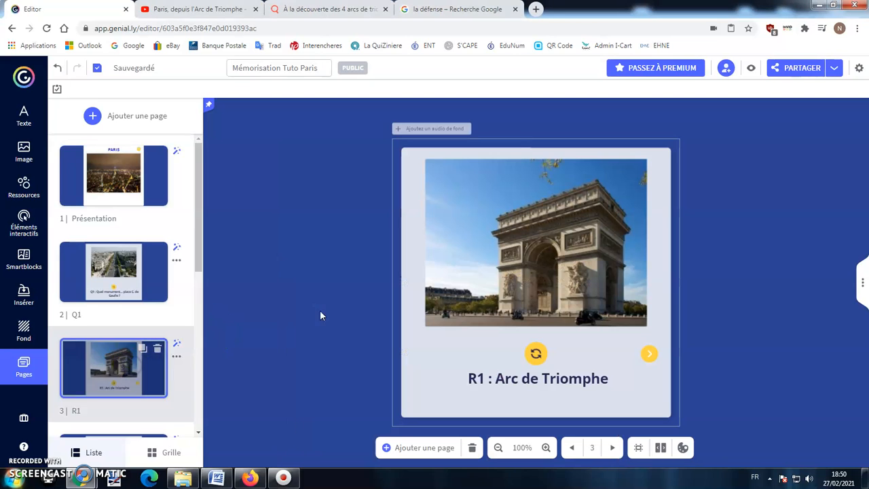
click(513, 333)
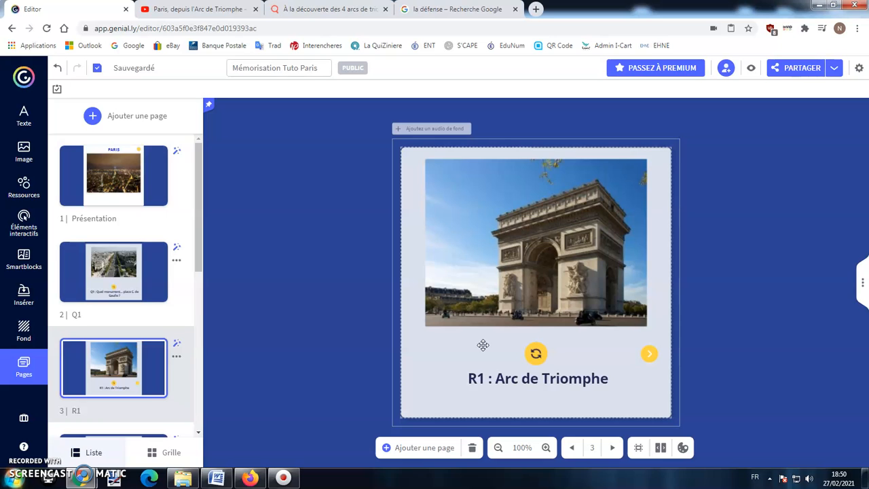
click(24, 187)
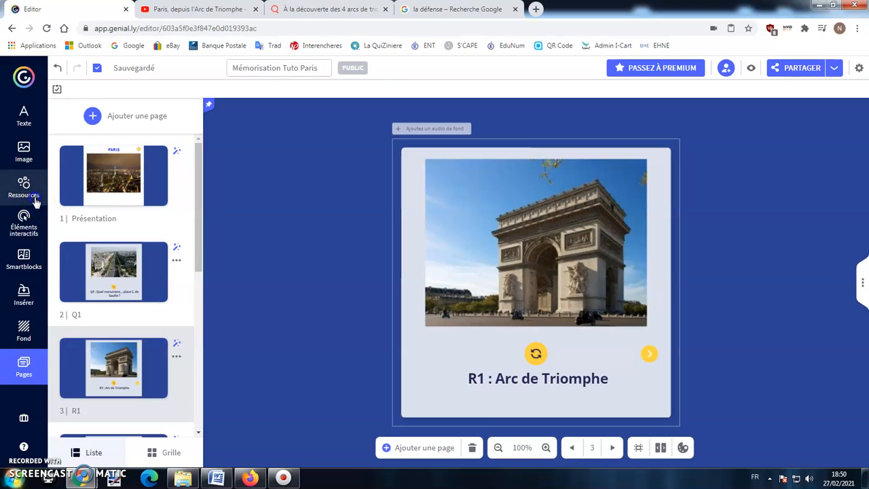
click(108, 125)
text(po)
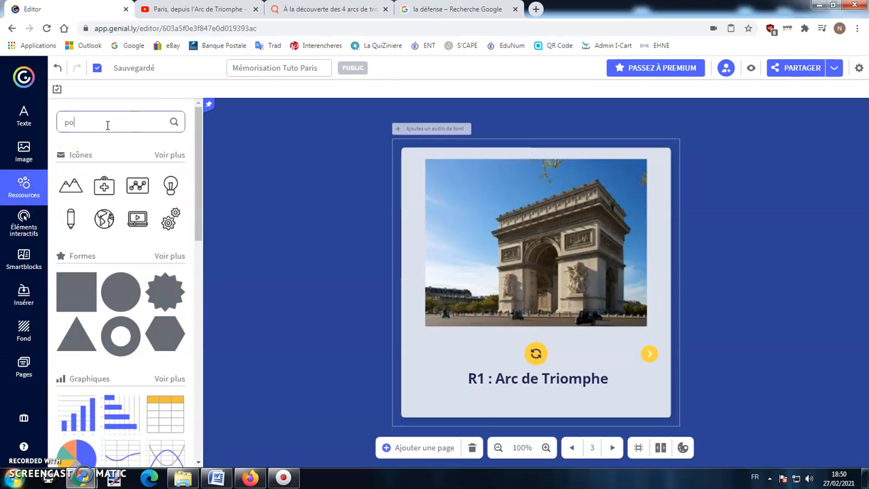
text(d)
key(Return)
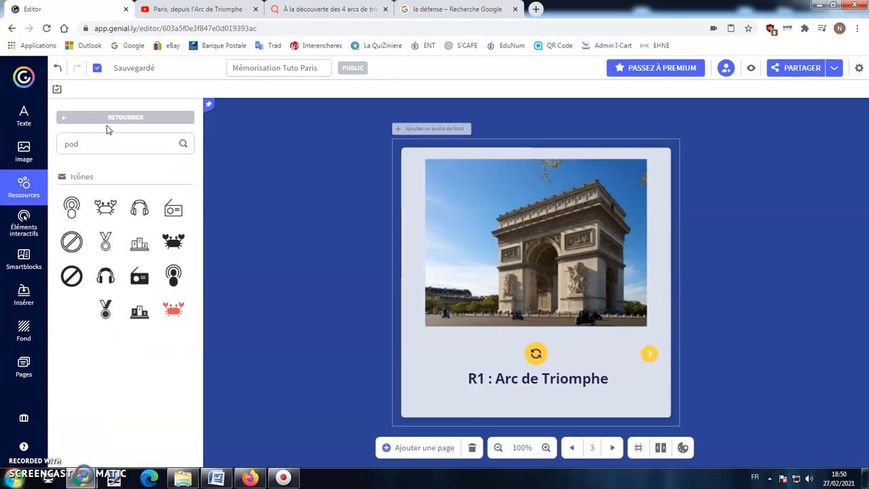
drag(471, 370, 426, 358)
click(445, 363)
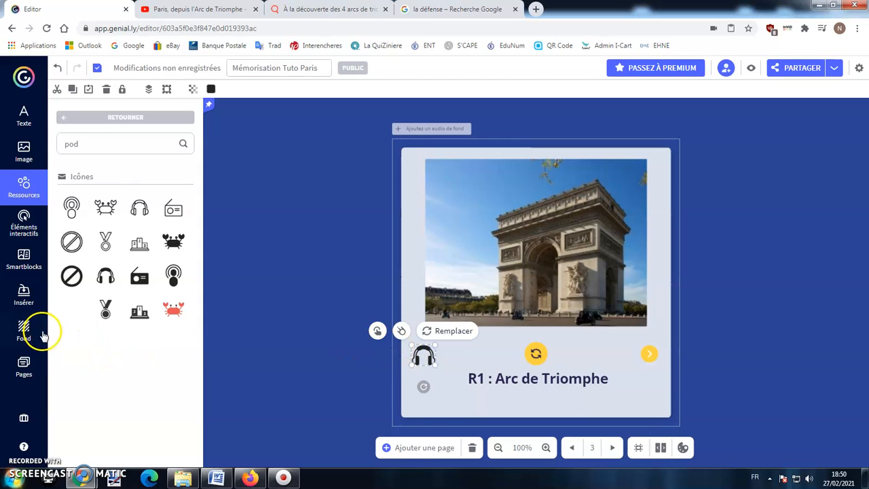
Record a voice clip about 10 seconds long with the built-in audio recorder.
click(25, 291)
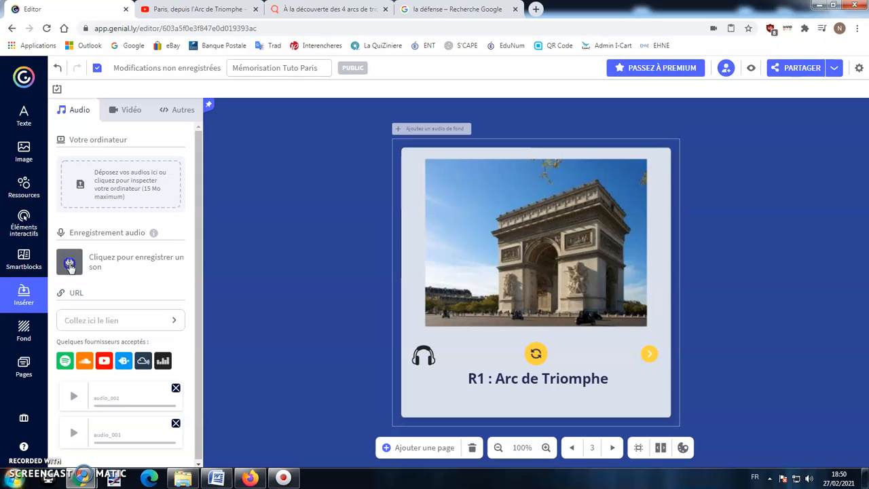
click(70, 265)
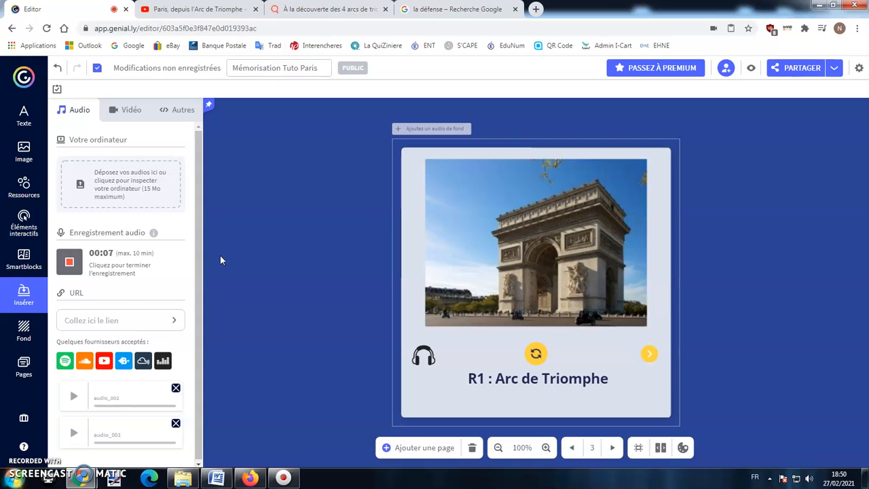
click(69, 261)
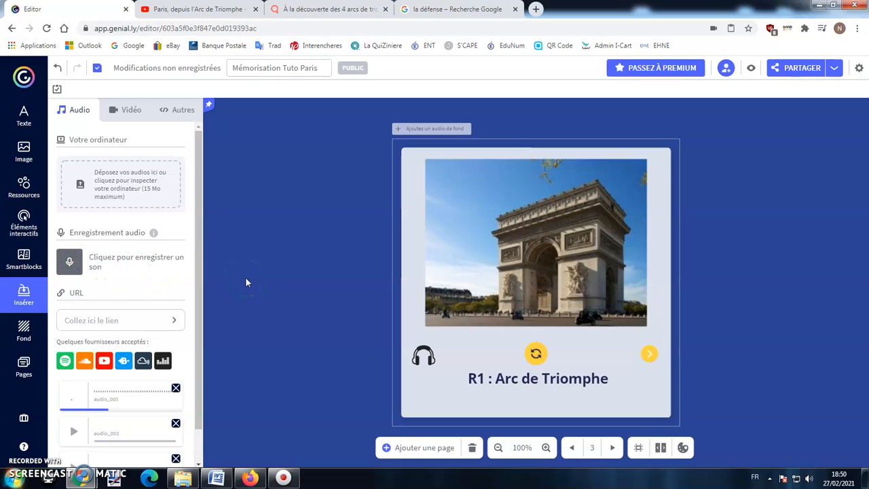
click(150, 393)
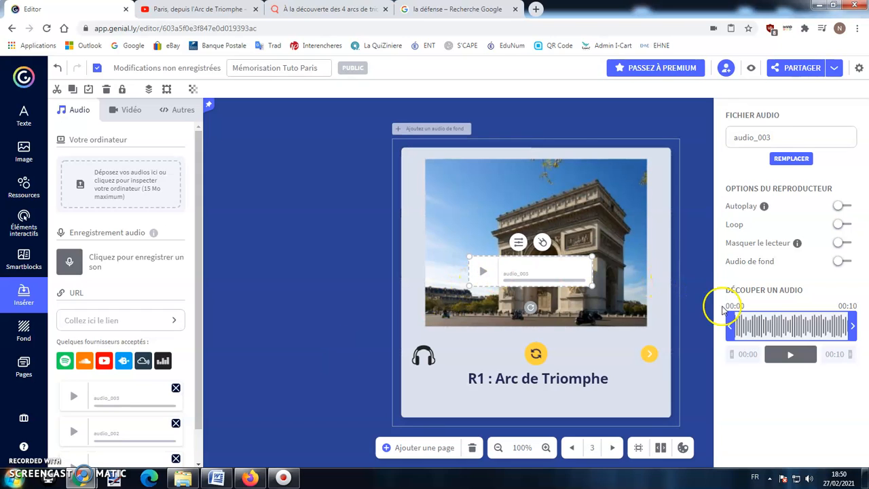
click(779, 360)
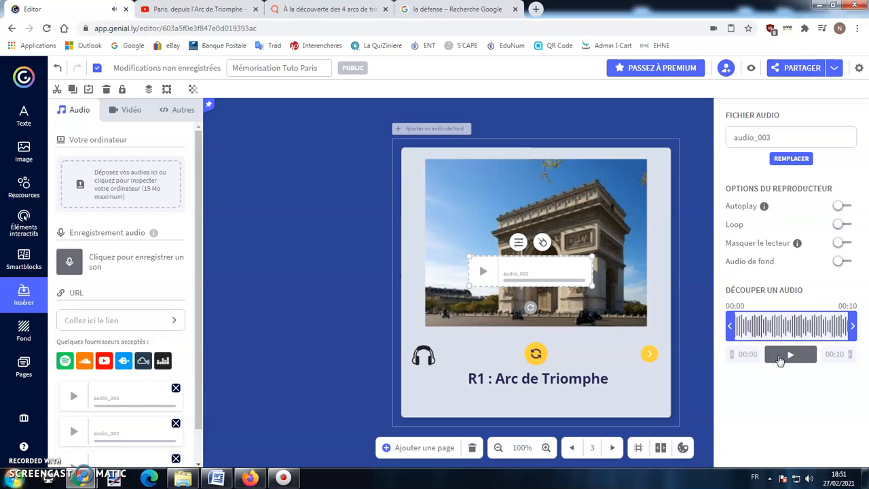
click(107, 89)
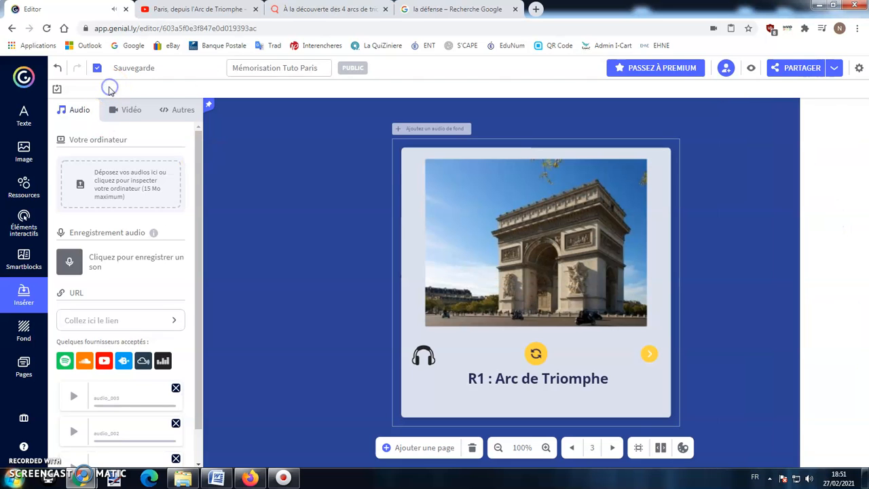
Insert the recording audio_003 on the R1 page and look at its player options.
click(113, 396)
click(512, 249)
click(512, 249)
click(512, 249)
click(512, 248)
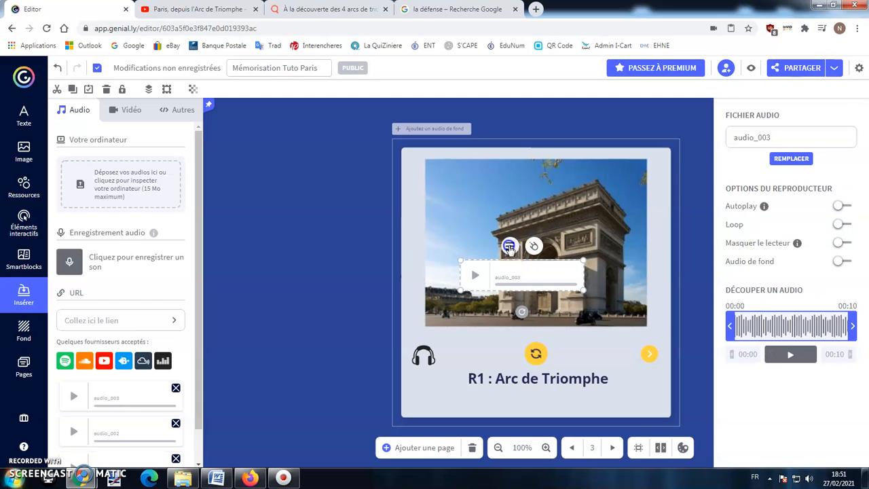
click(511, 248)
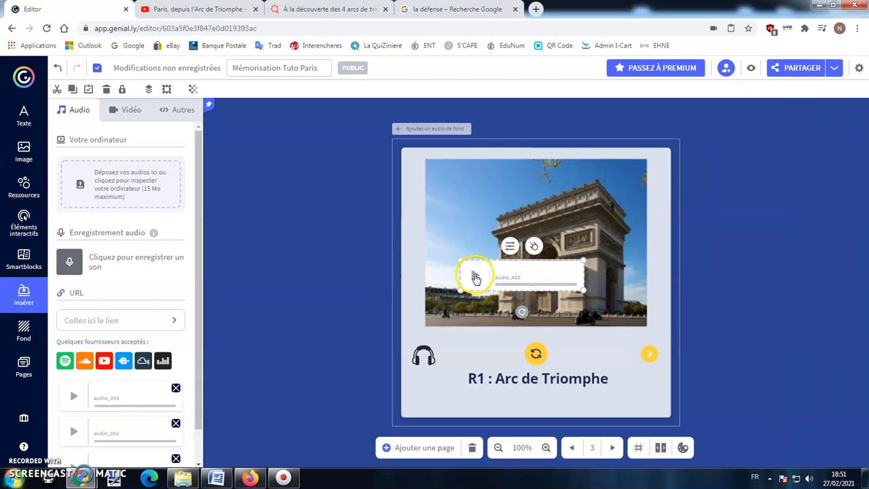
Place the audio_003 player over the headphones icon and make it fully transparent.
drag(544, 268, 494, 350)
click(194, 89)
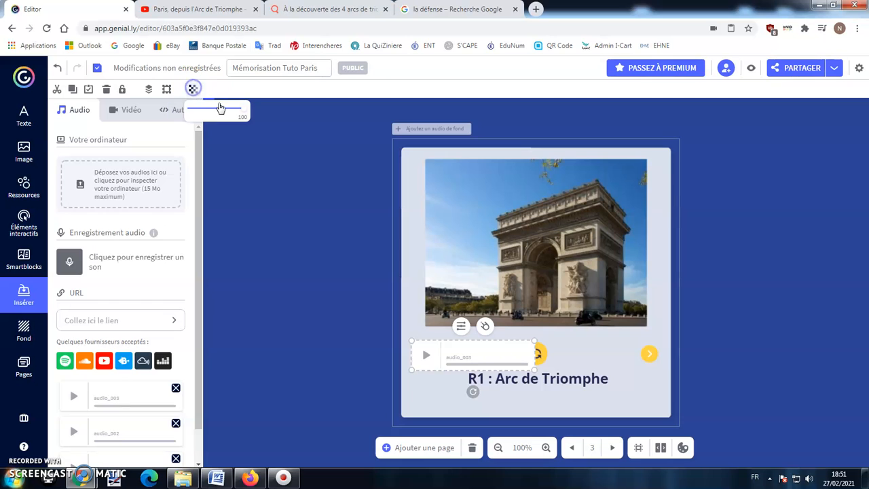
drag(242, 109, 176, 111)
click(353, 219)
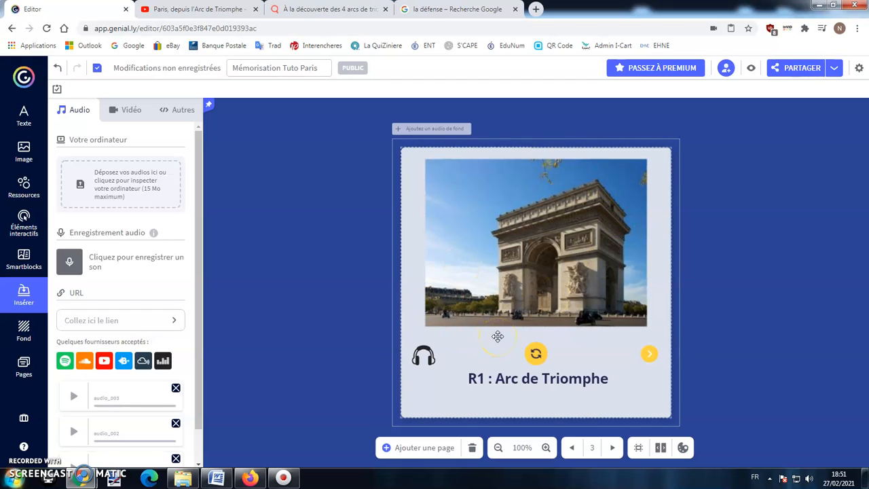
Copy the web address of the quefaire.paris.fr article on the four Parisian triumphal arches.
click(299, 9)
scroll(376, 190, up, 3)
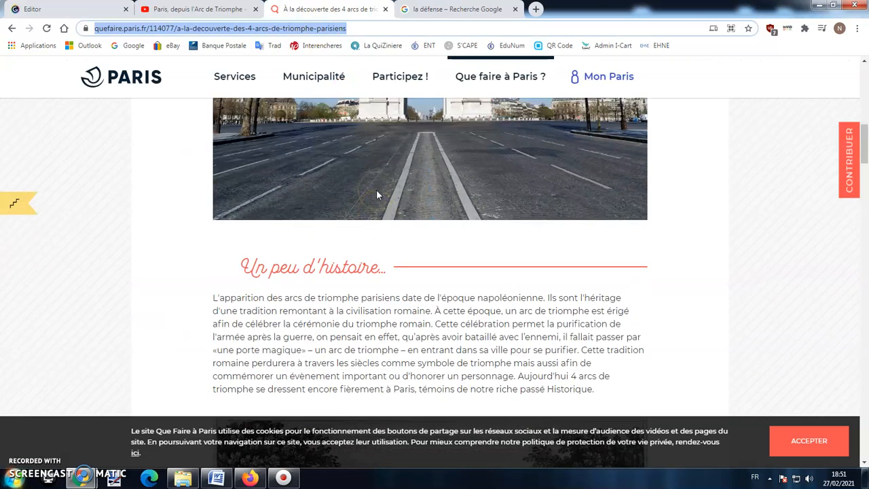
right_click(303, 30)
click(314, 93)
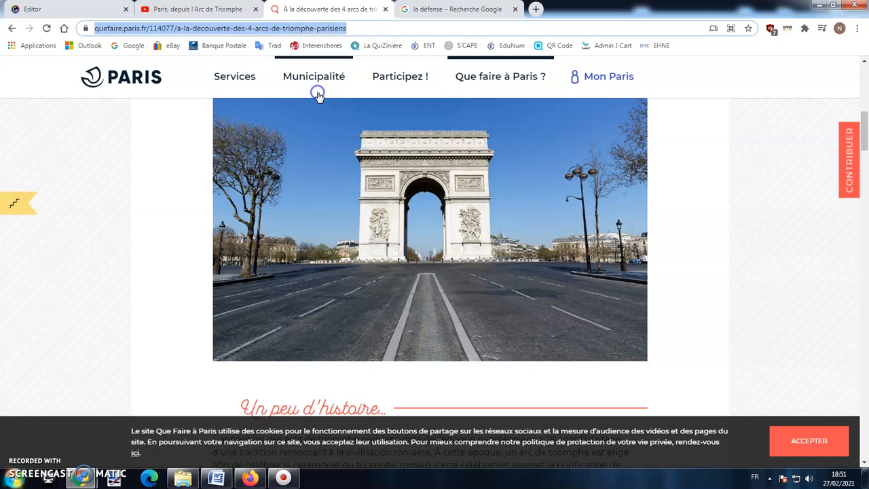
Back in the Genially editor, add an eye button to the R1 page just beside the headphones icon.
key(ctrl+1)
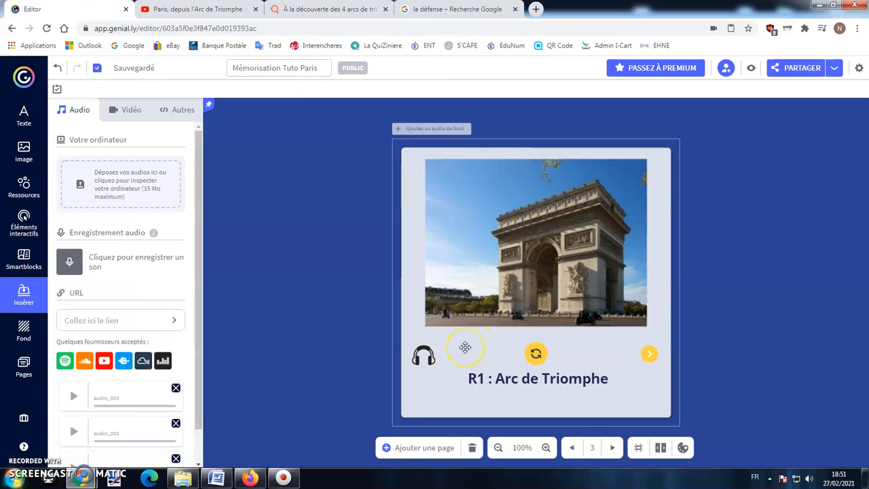
click(24, 217)
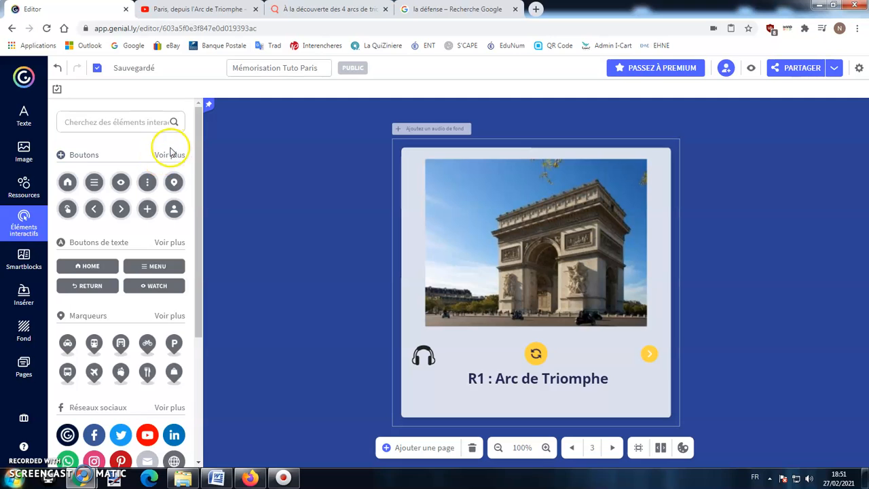
click(120, 182)
drag(538, 285, 456, 356)
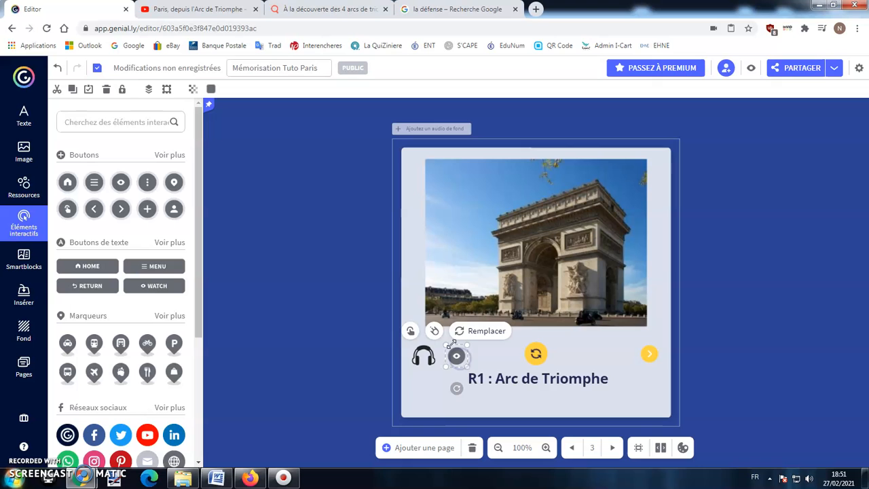
Give the eye button a link interaction to the copied article address, opening in a new browser tab, and save it.
click(410, 331)
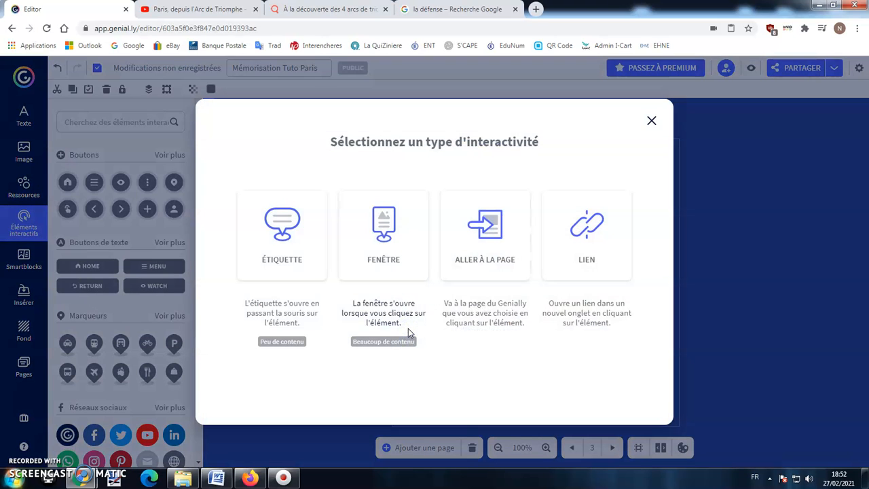
click(583, 231)
click(512, 209)
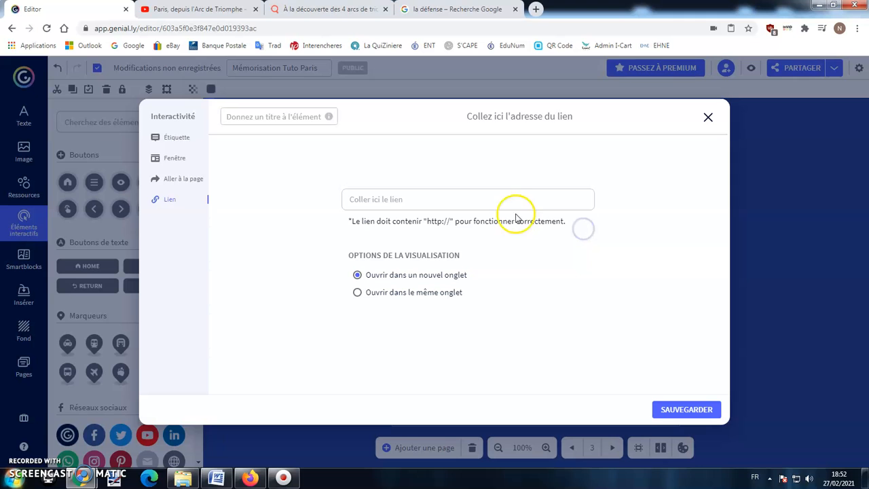
right_click(512, 199)
click(534, 260)
click(669, 409)
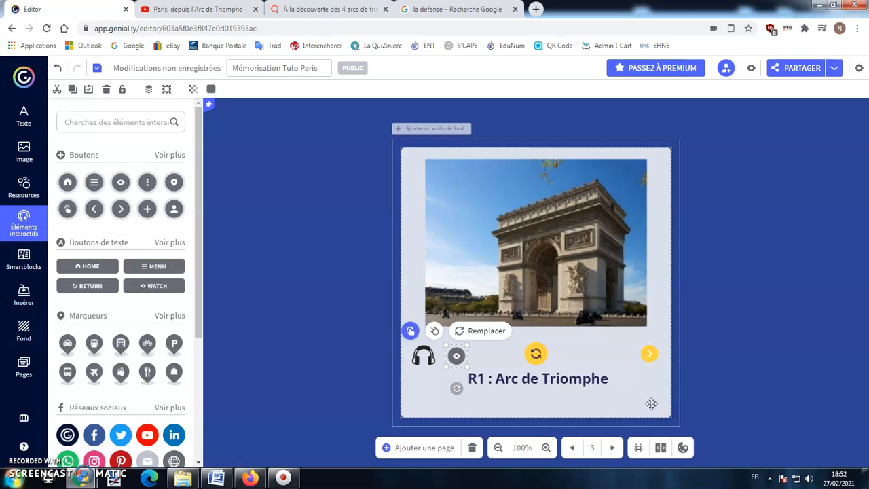
Briefly play the YouTube video "Paris, depuis l'Arc de Triomphe" and copy its web address.
key(ctrl+Tab)
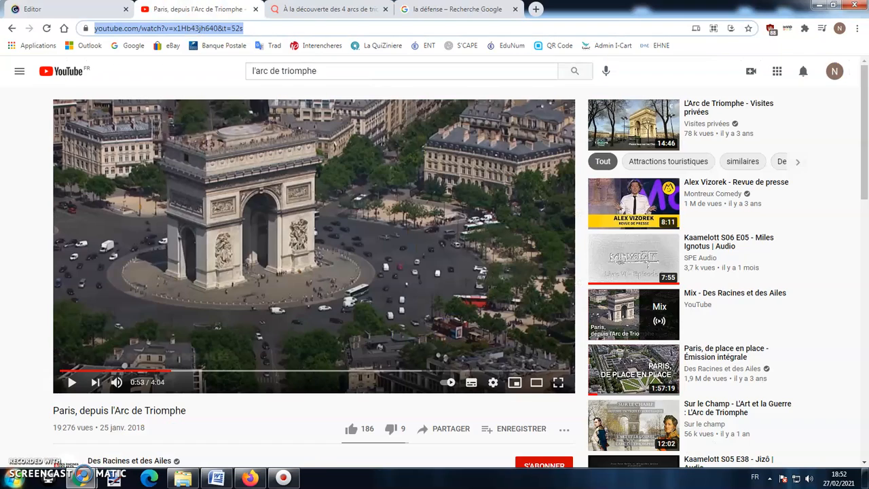
click(76, 383)
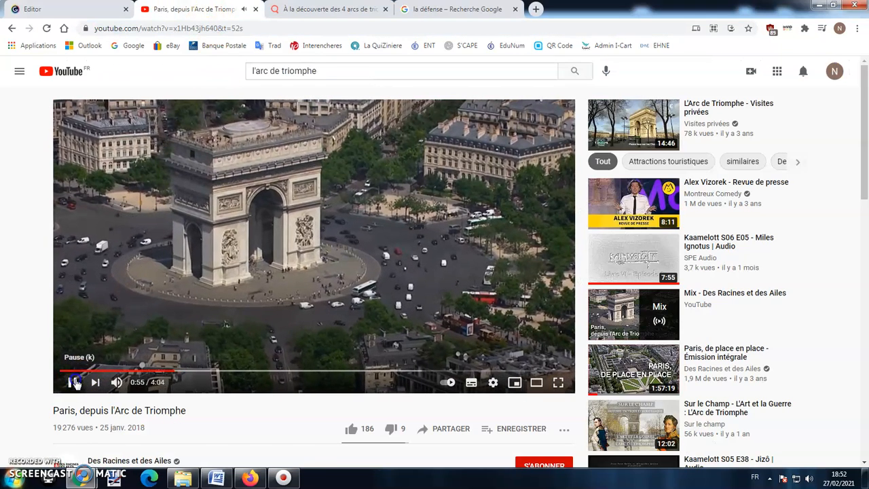
click(140, 321)
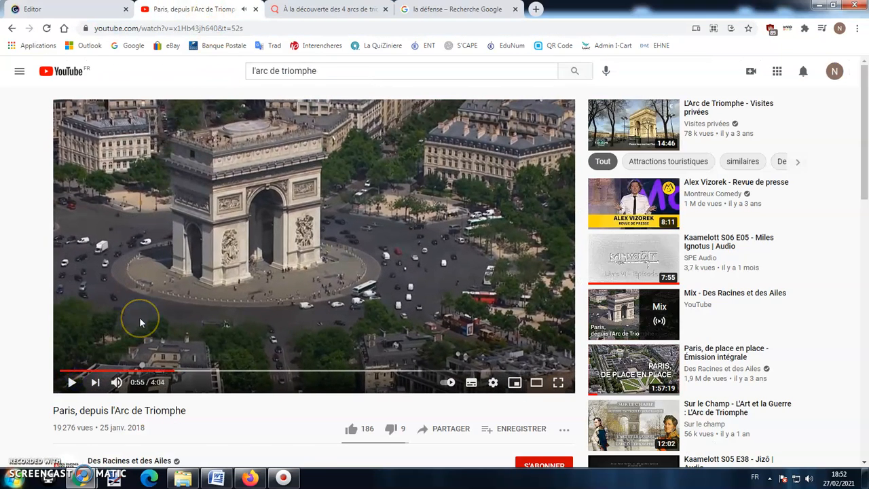
click(231, 28)
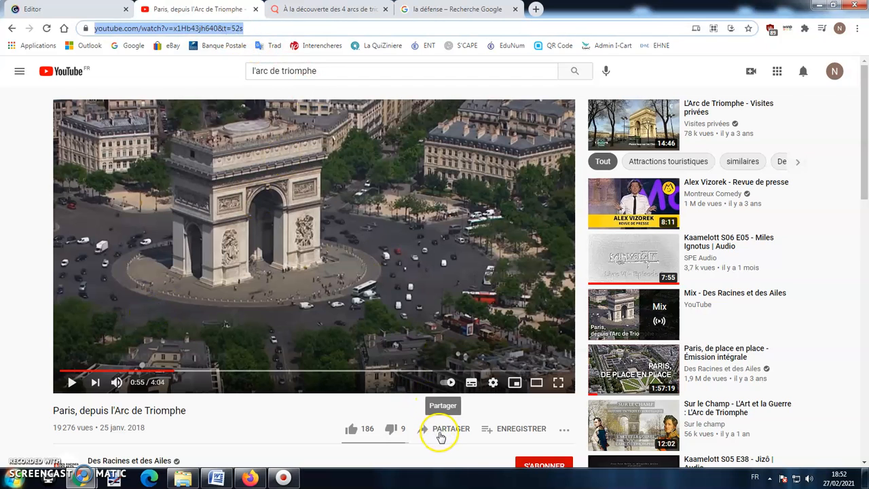
right_click(224, 31)
click(243, 80)
Return to the Genially editor and place a second eye button between the first one and the yellow refresh button.
click(68, 9)
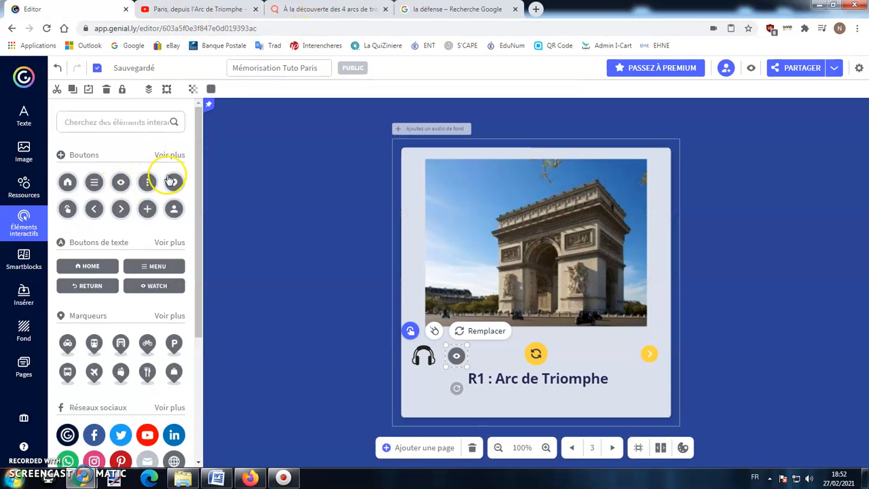
click(120, 182)
drag(556, 289, 485, 359)
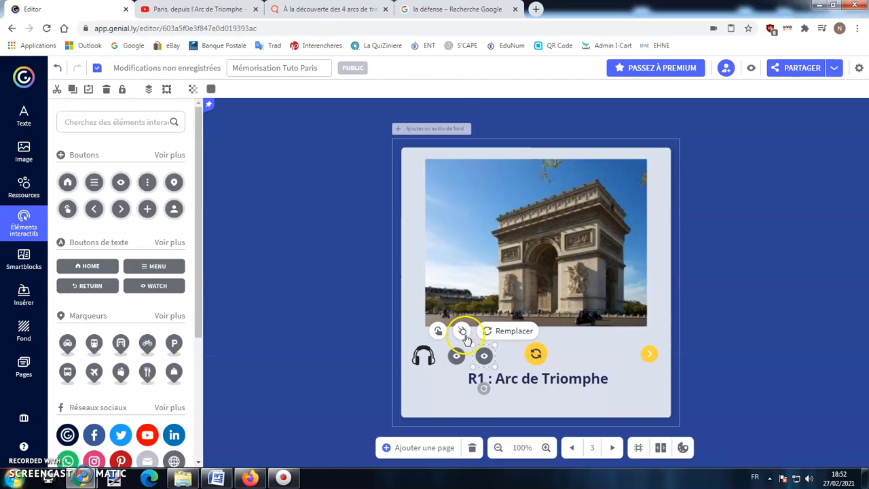
Give the second eye button a window interaction with the copied YouTube video embedded, and save it.
click(439, 331)
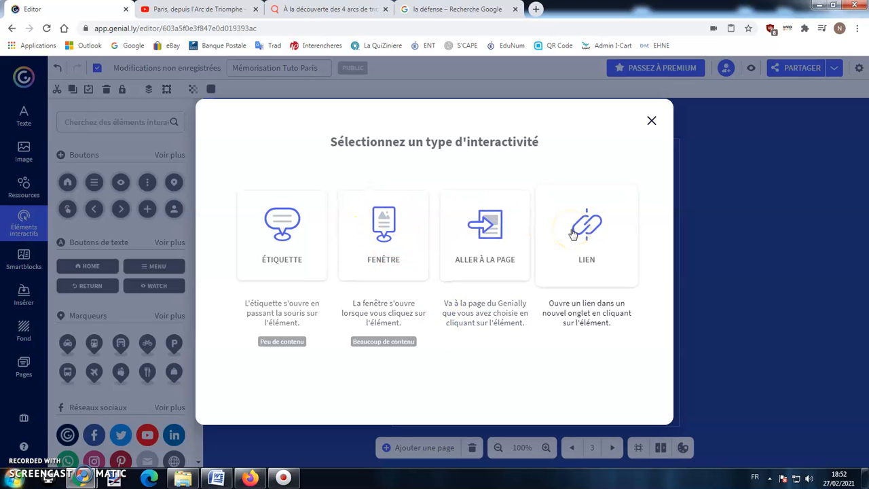
click(384, 221)
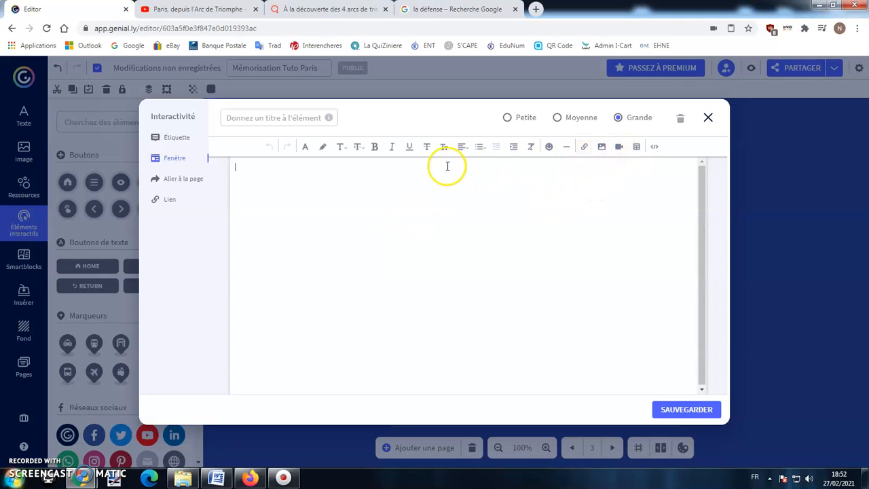
click(620, 148)
right_click(621, 215)
click(650, 278)
click(694, 246)
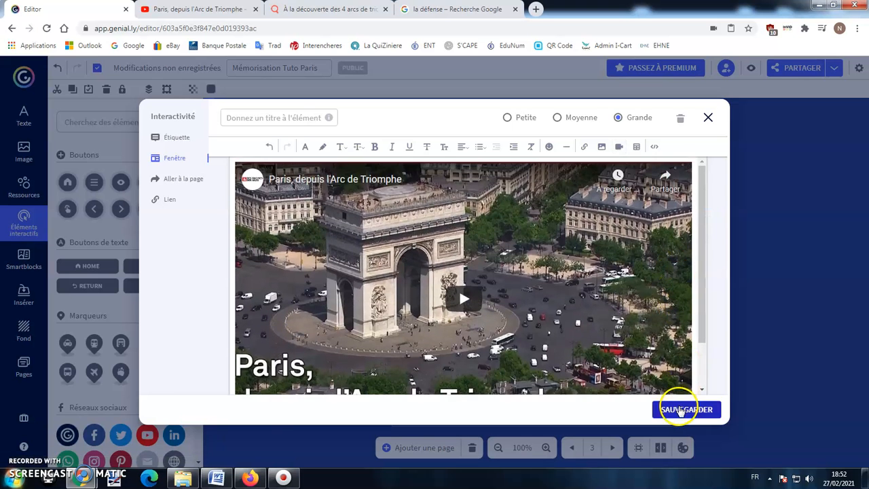
click(685, 410)
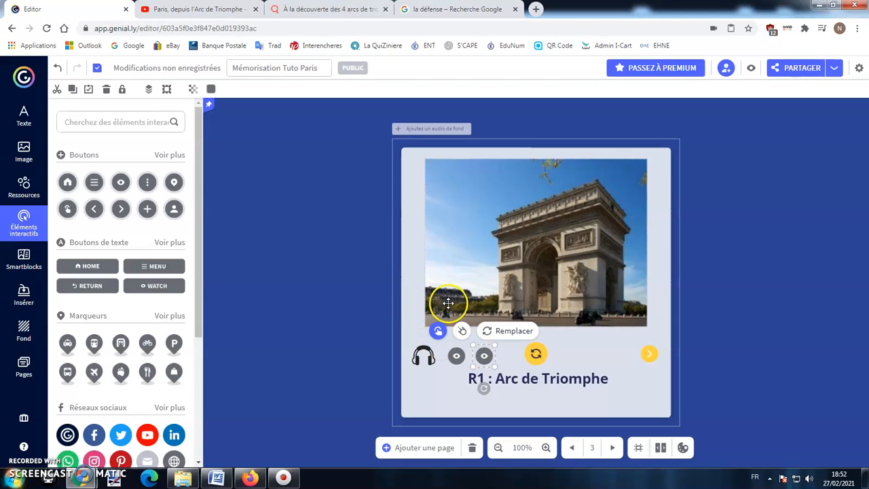
click(24, 366)
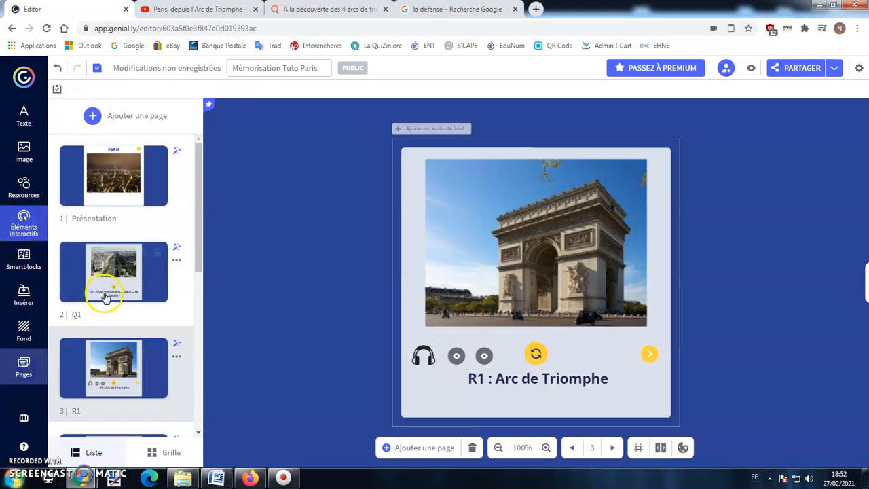
scroll(105, 297, down, 3)
click(118, 301)
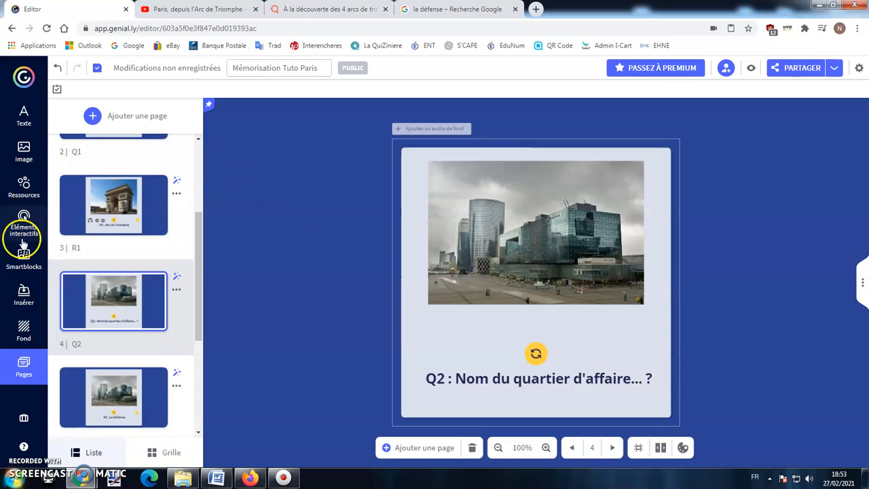
click(26, 195)
click(24, 223)
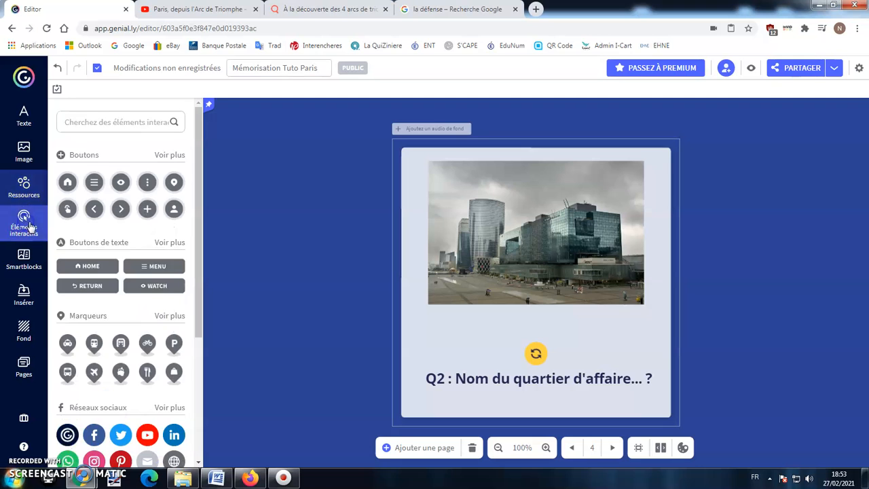
click(120, 182)
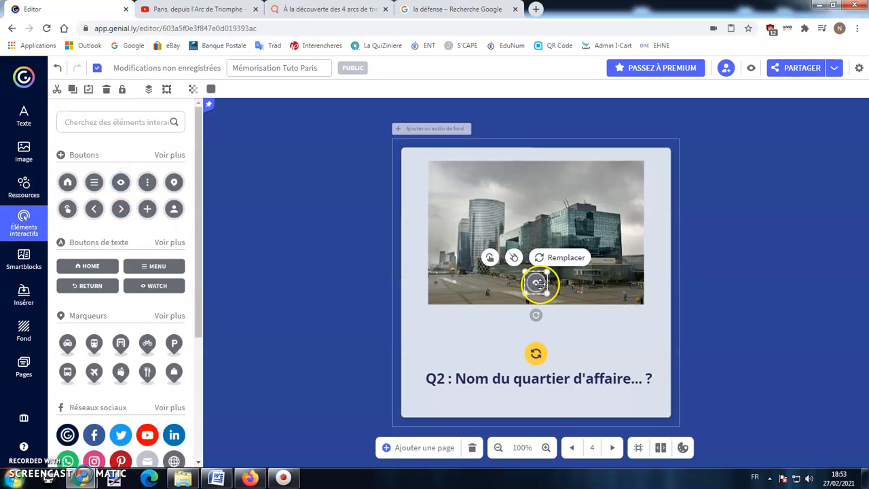
key(Delete)
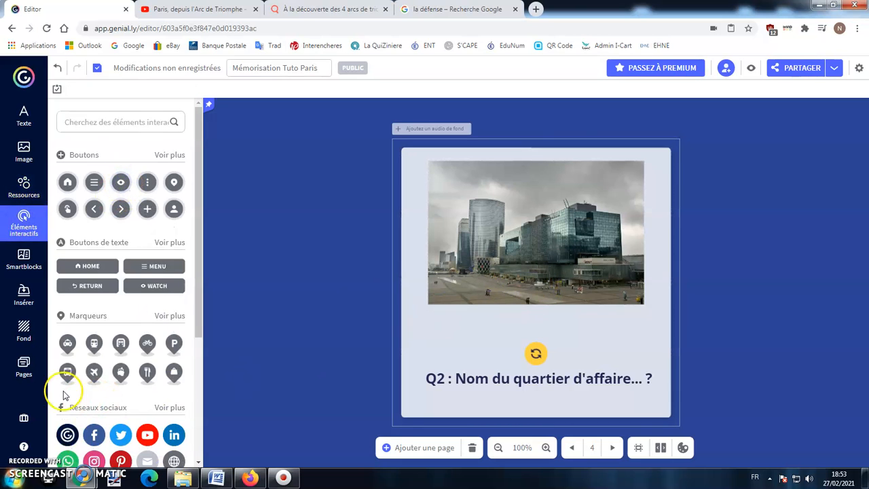
Open answer page R2 and place an eye button just below the lower-left corner of the La Défense photo.
click(24, 367)
scroll(82, 336, down, 1)
click(88, 296)
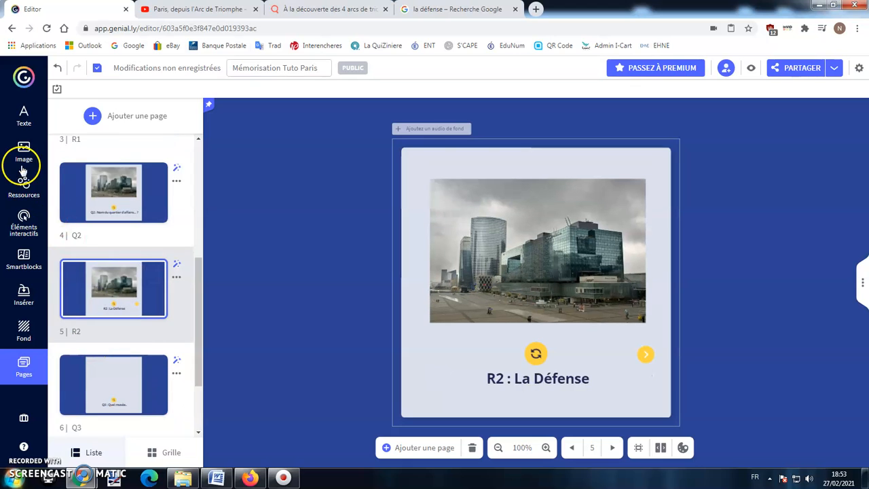
click(26, 193)
click(23, 220)
click(121, 182)
click(536, 282)
drag(526, 288, 430, 349)
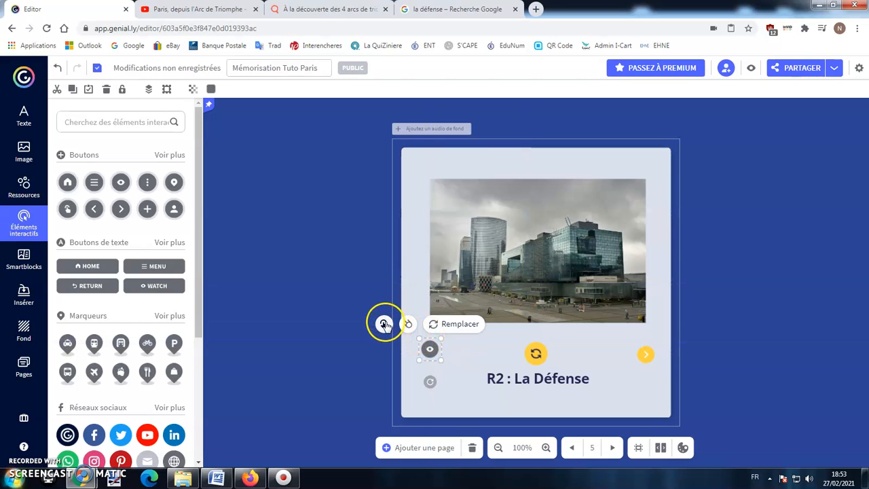
Start a window interaction for the eye button and copy the La Défense paragraph from the Texte Paris document in Word.
click(384, 324)
click(398, 246)
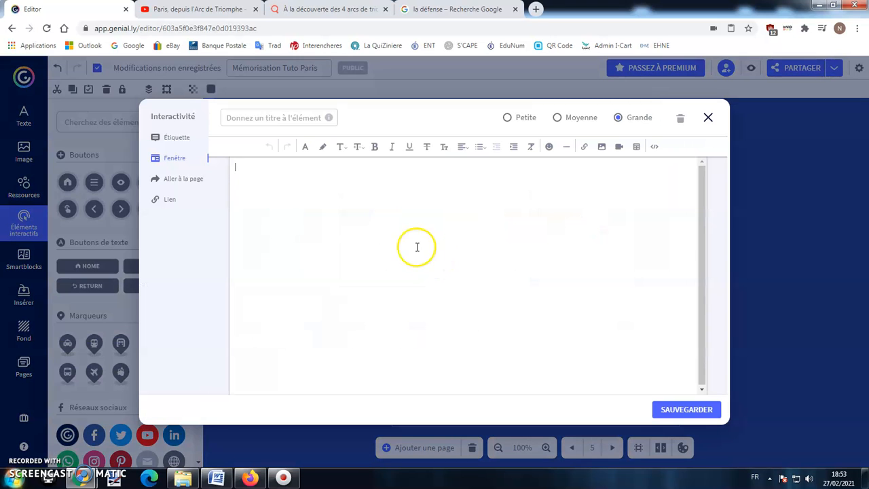
click(216, 478)
triple_click(373, 106)
right_click(372, 104)
click(402, 123)
Return to the Genially editor, paste the La Défense paragraph into the interaction window and enlarge its text.
click(82, 478)
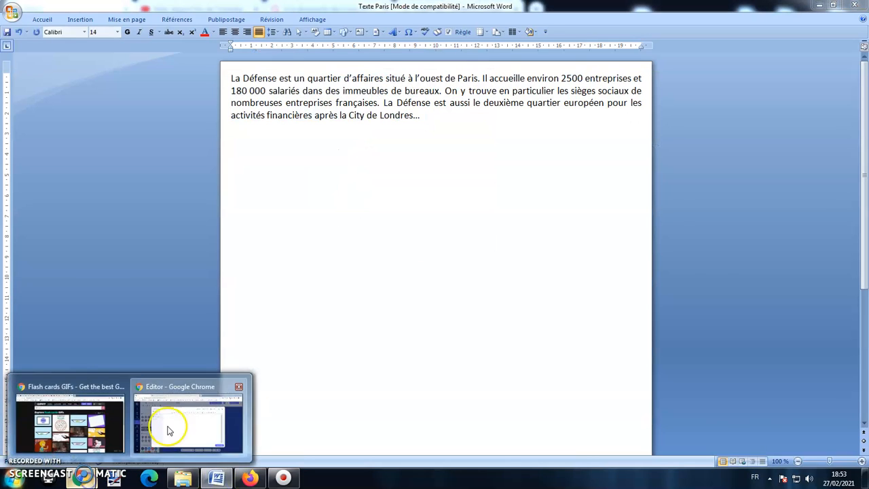
click(170, 430)
right_click(330, 173)
text(La Défense est un quartier d'affaires situé à l'ouest de Paris. Il accueille environ 2500 entreprises et 180 000 salariés dans des immeubles de bureaux. On y trouve en particulier les sièges sociaux de nombreuses entreprises françaises. La Défense est aussi le deuxième quartier européen pour les activités financières après la City de Londres.)
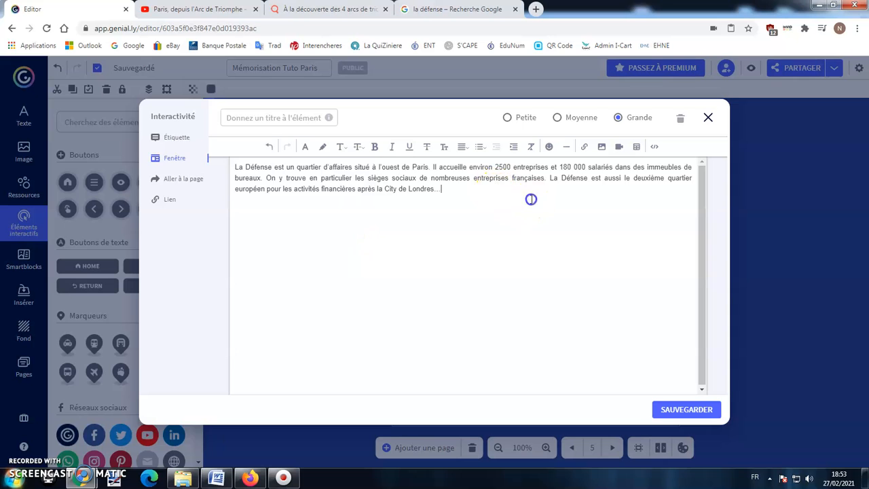
drag(532, 198, 272, 155)
click(358, 146)
click(367, 278)
click(509, 253)
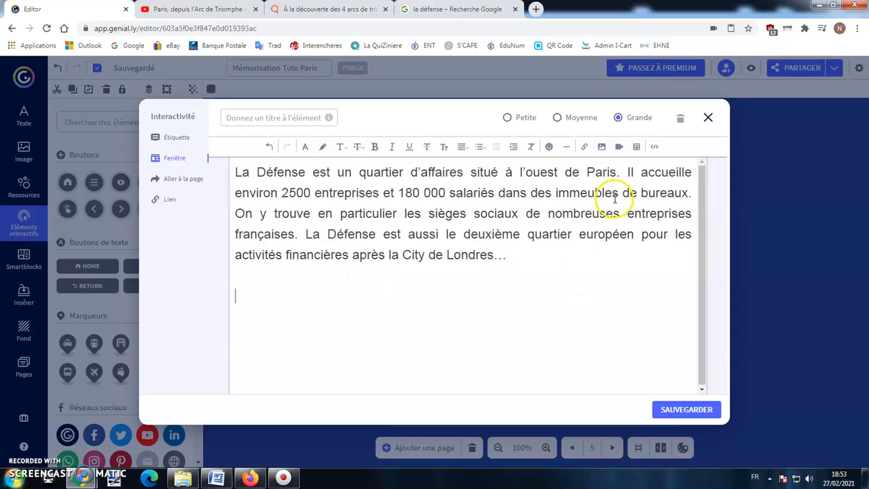
Insert the Défense 2 image below the paragraph, enlarge it and save the window interaction.
click(601, 146)
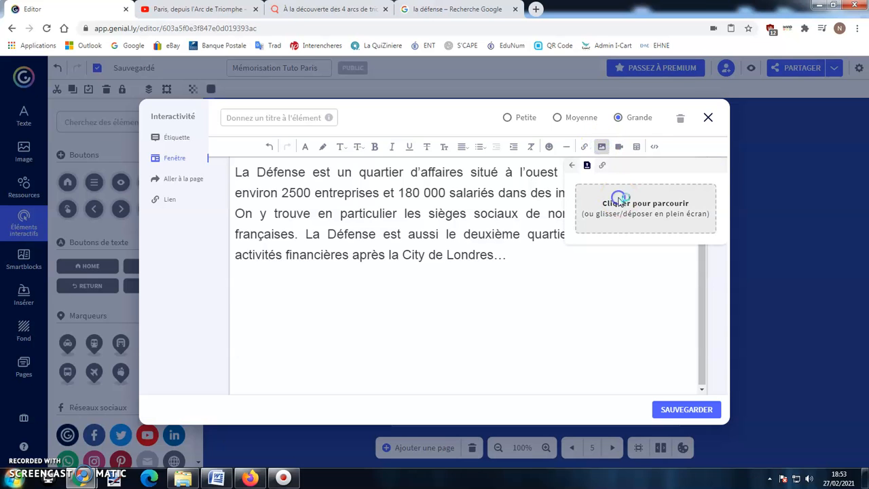
click(573, 212)
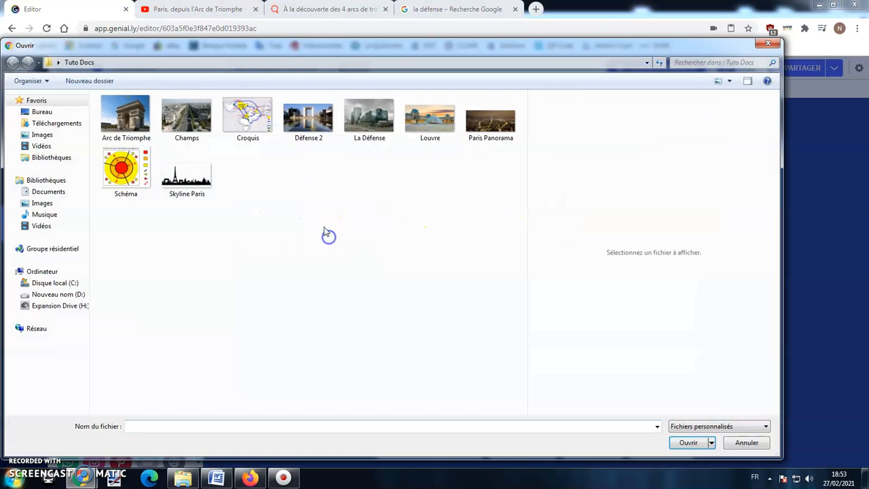
double_click(310, 121)
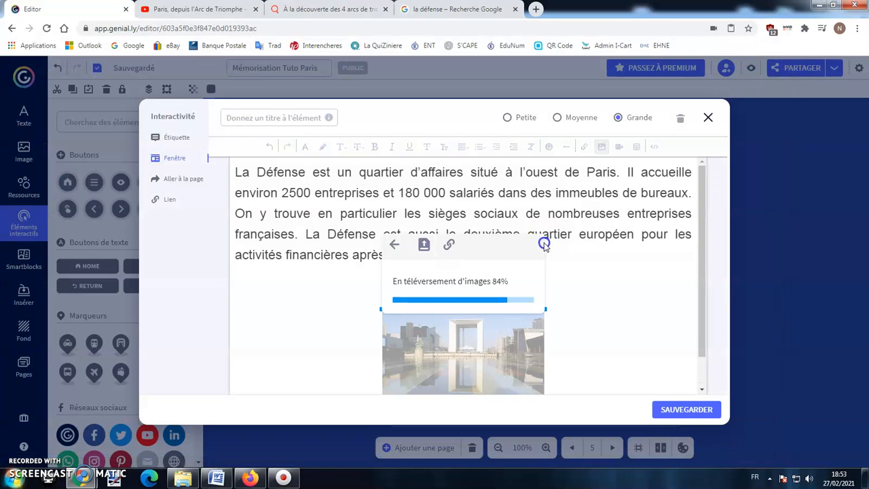
drag(545, 316, 800, 339)
click(706, 409)
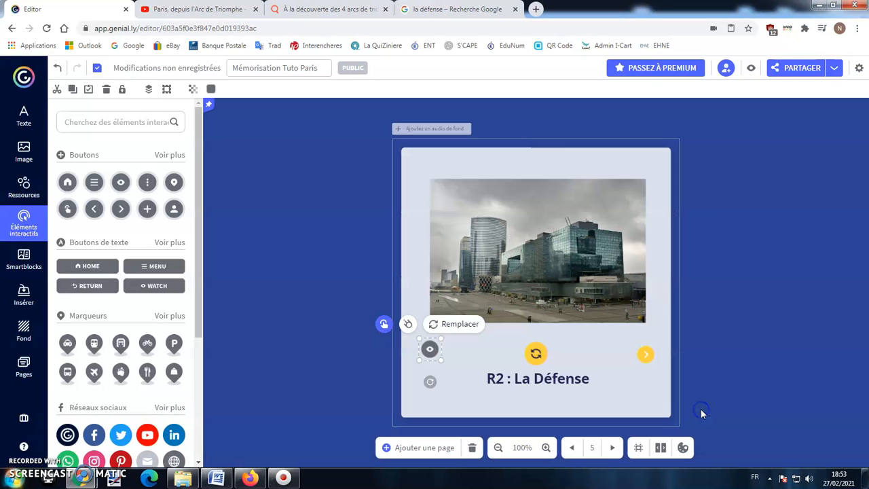
click(462, 409)
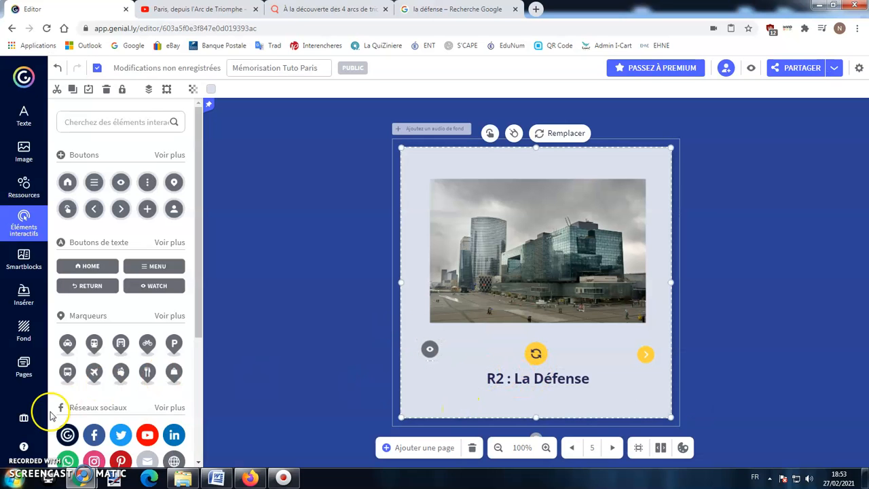
Switch to the Tuto Docs folder and view the Schéma and Croquis images.
click(24, 371)
scroll(88, 282, down, 5)
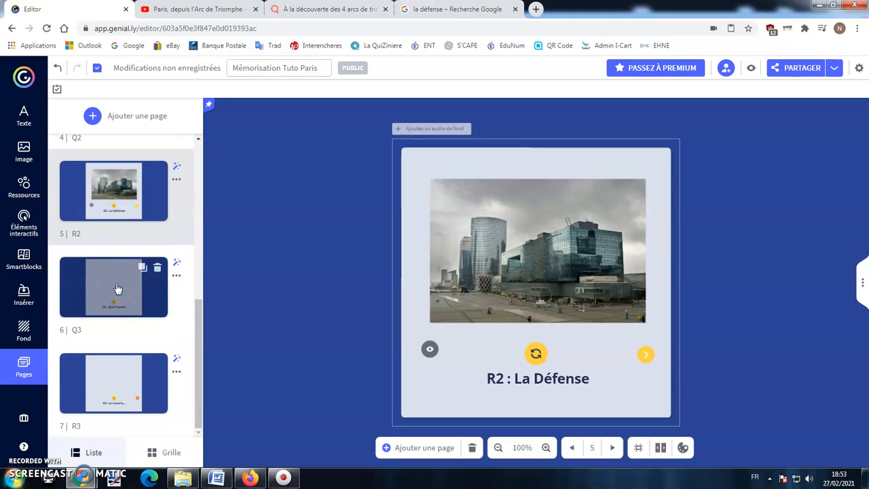
click(182, 478)
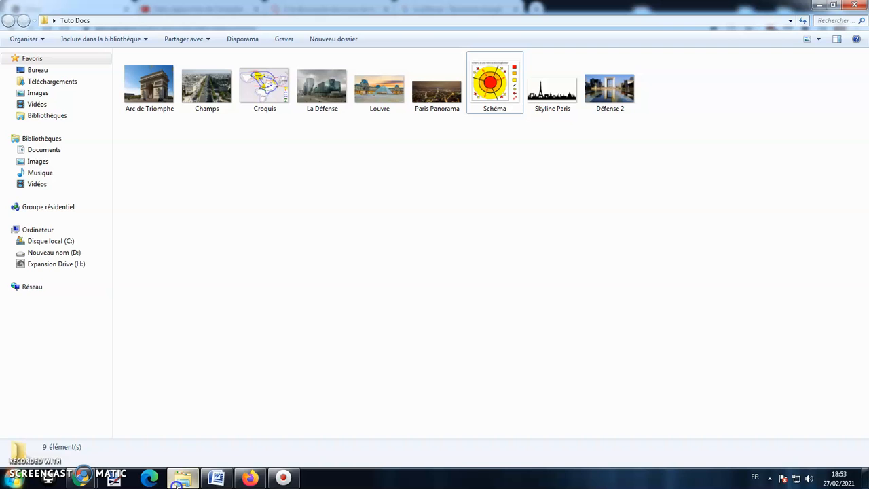
click(502, 98)
double_click(502, 98)
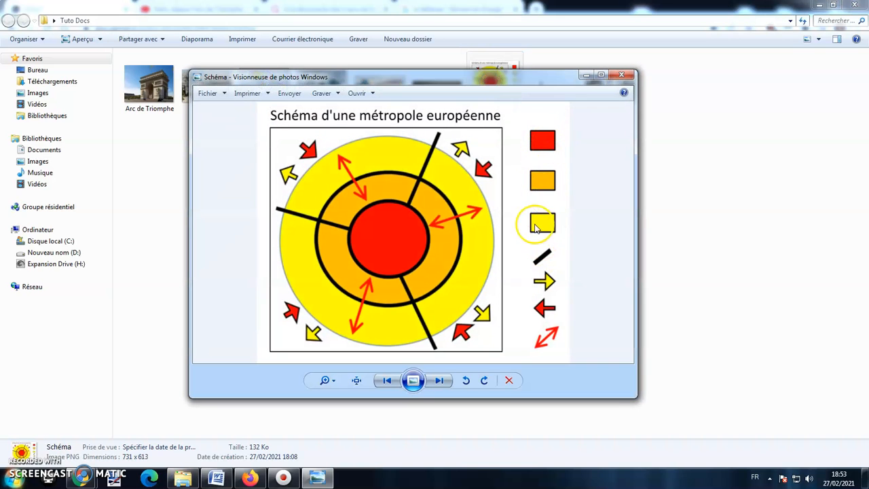
click(622, 75)
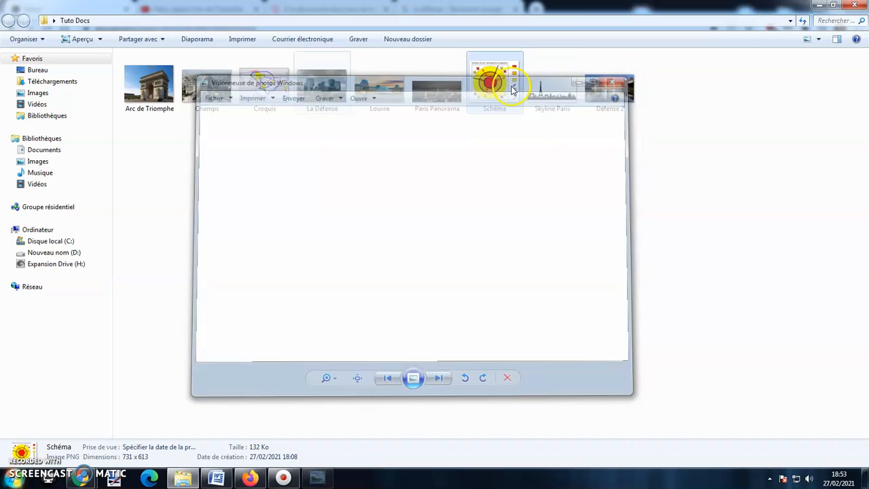
double_click(289, 97)
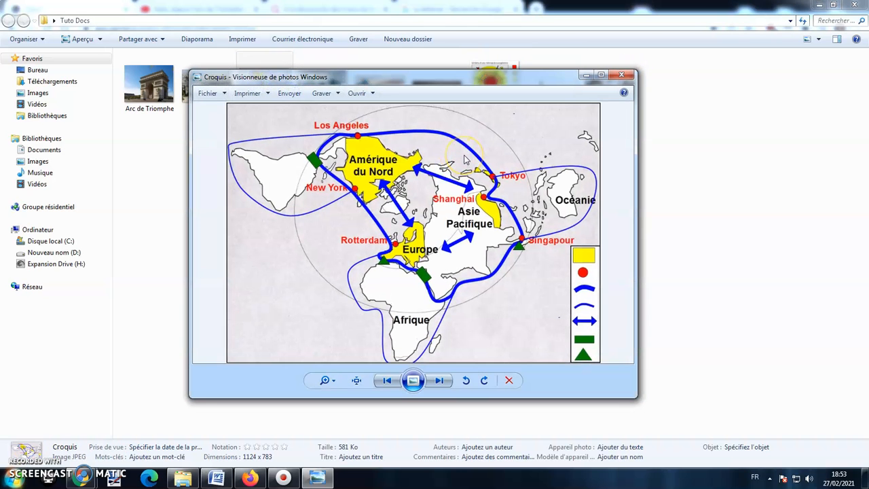
click(620, 72)
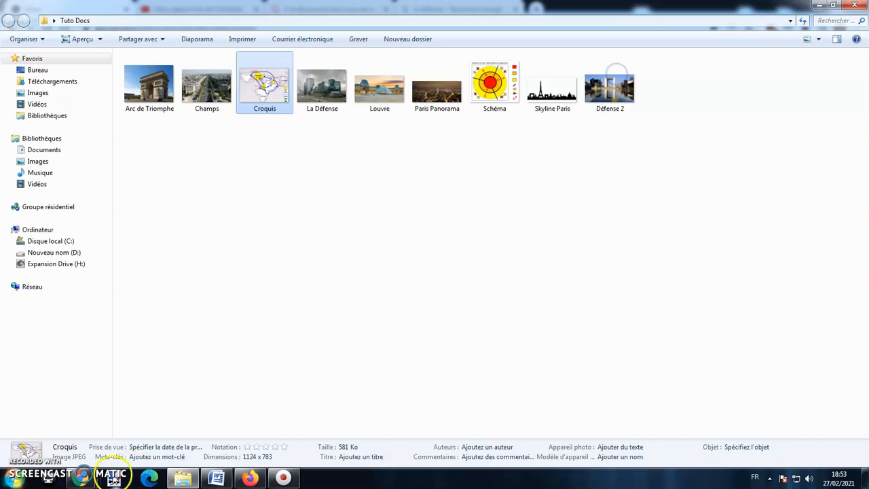
Back in the Genially editor, insert the Skyline Paris image on page Q3 and enlarge it to nearly the card's width.
mouse_move(82, 477)
click(169, 435)
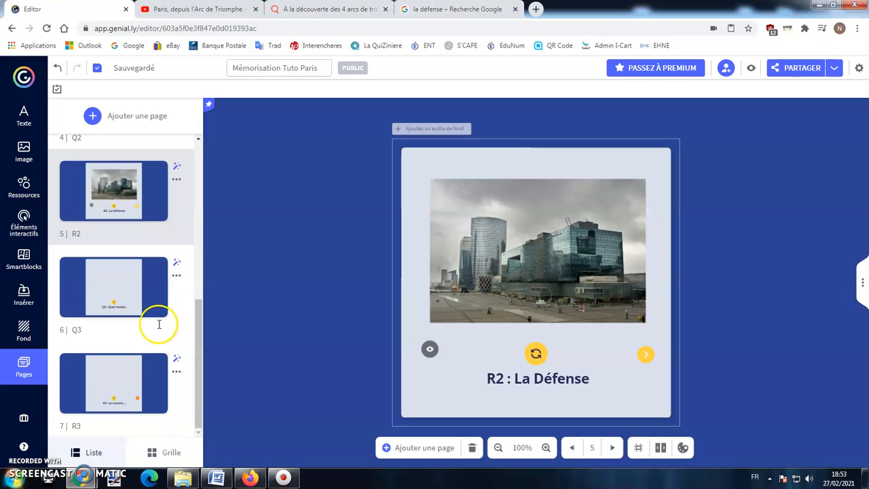
click(131, 294)
click(24, 155)
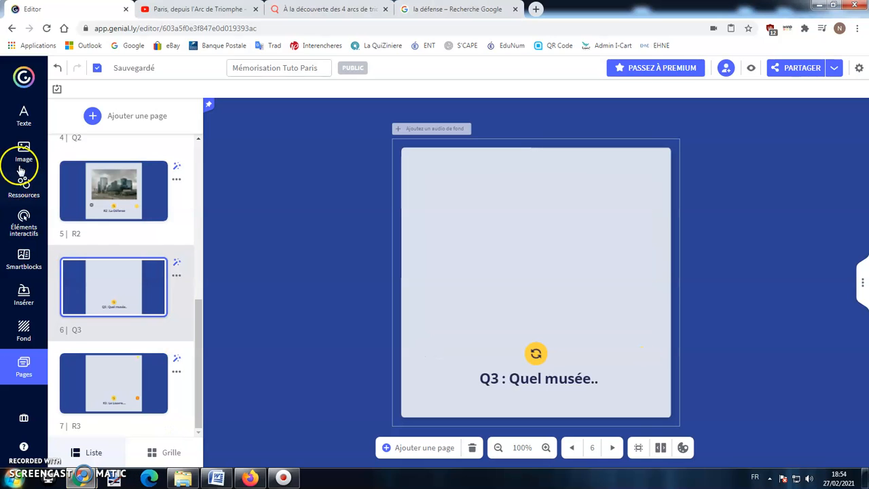
click(108, 150)
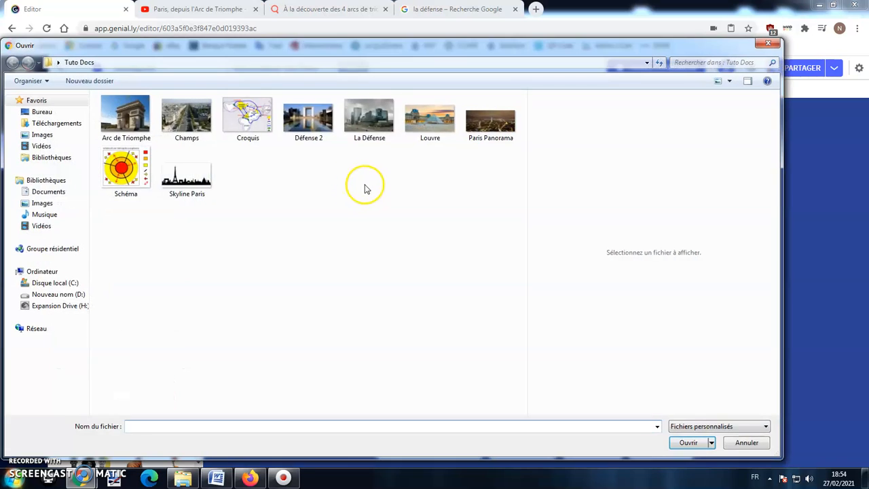
click(183, 177)
double_click(184, 178)
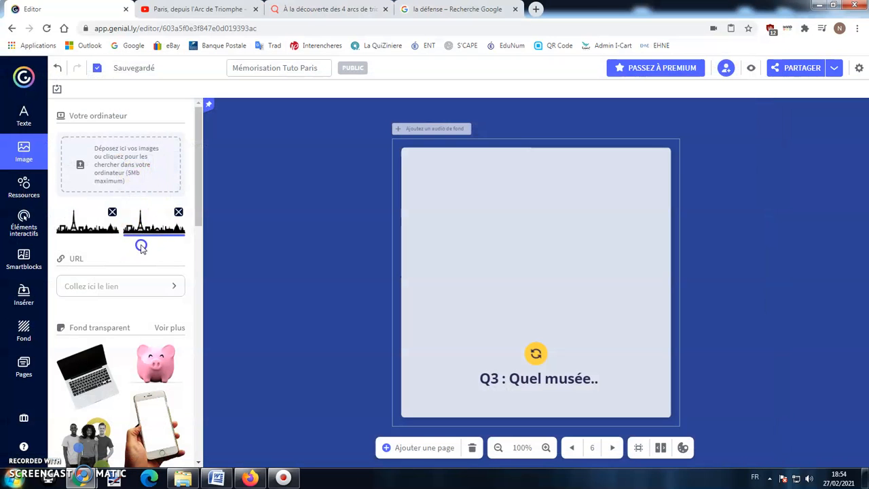
click(157, 224)
drag(544, 302, 657, 295)
Change the question text on page Q3 to "Q3 : Identifiez les monuments...".
double_click(578, 376)
click(569, 382)
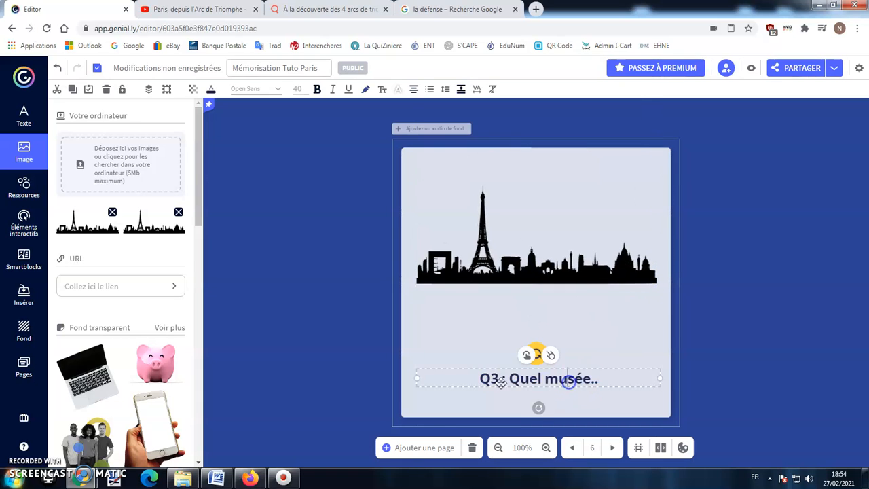
drag(510, 380, 618, 379)
text(Ide)
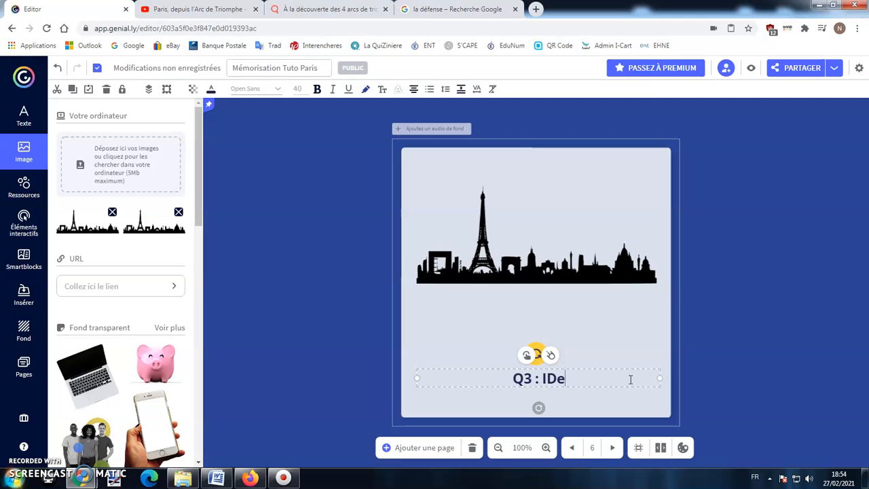
text(ntifiez )
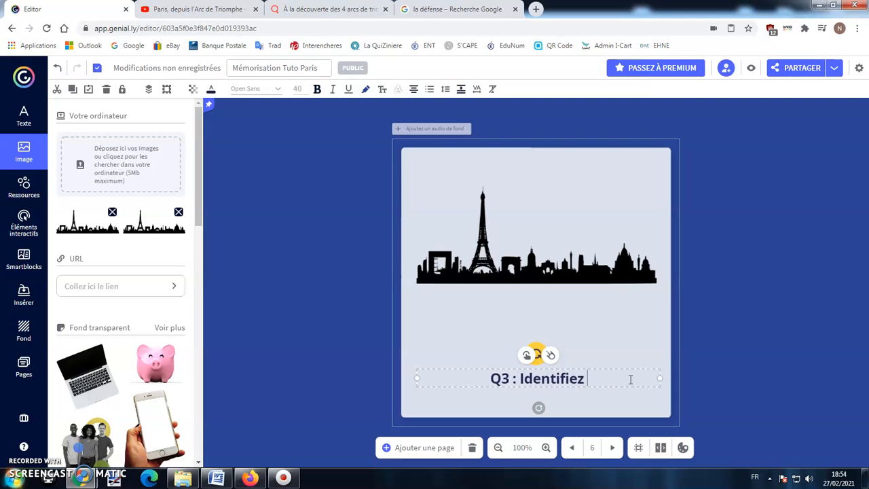
text(les monuments...)
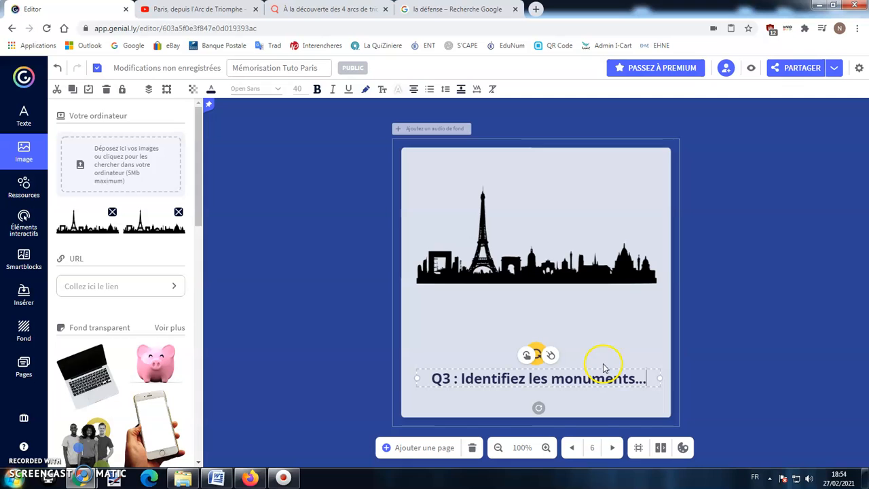
click(590, 330)
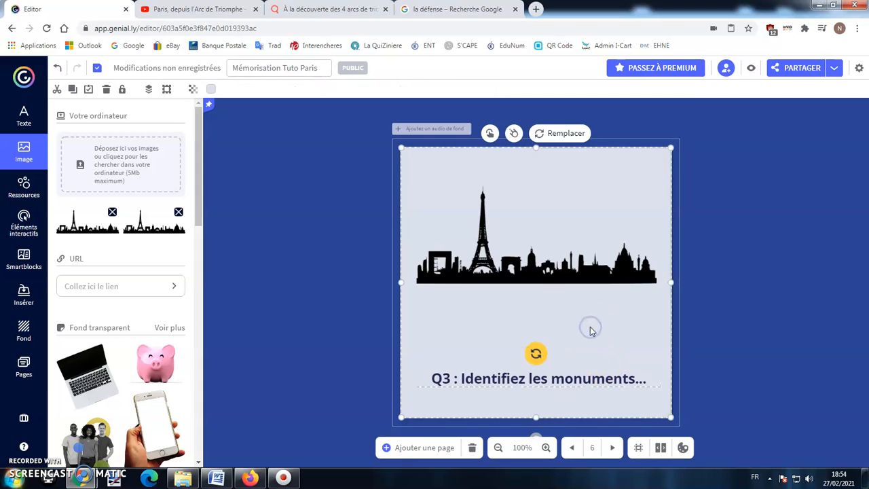
Copy the skyline image from page Q3 onto answer page R3.
click(531, 278)
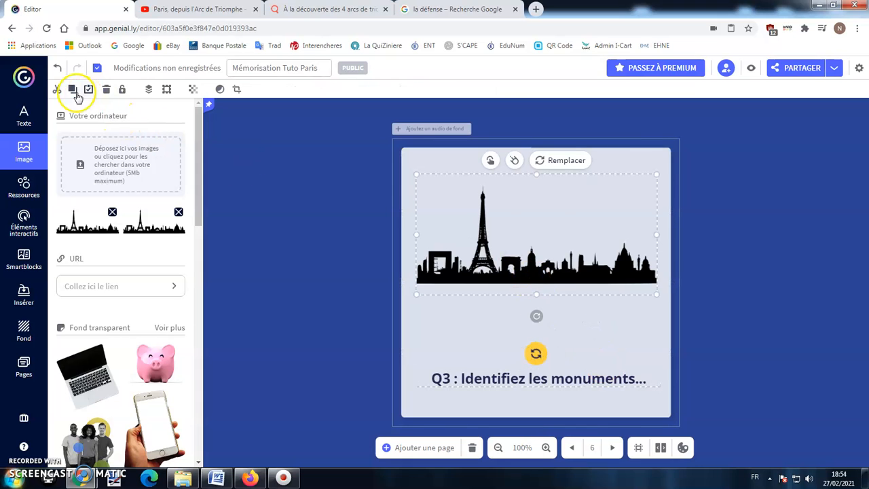
click(27, 366)
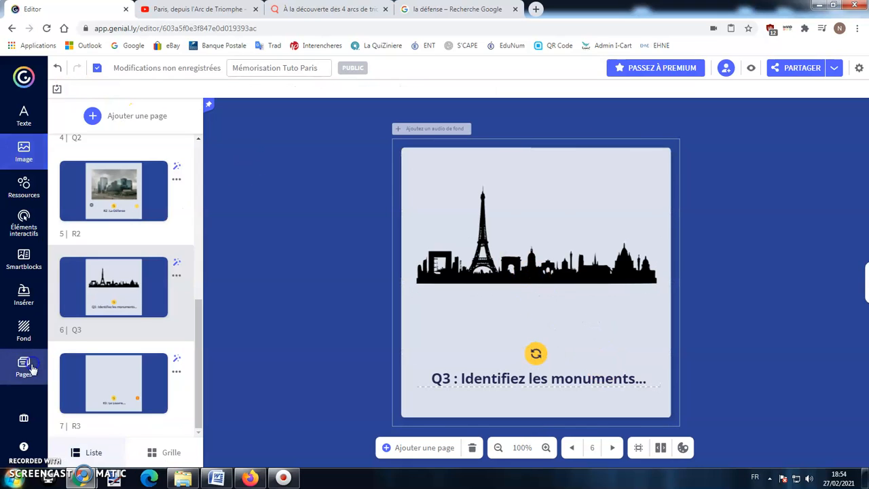
click(117, 382)
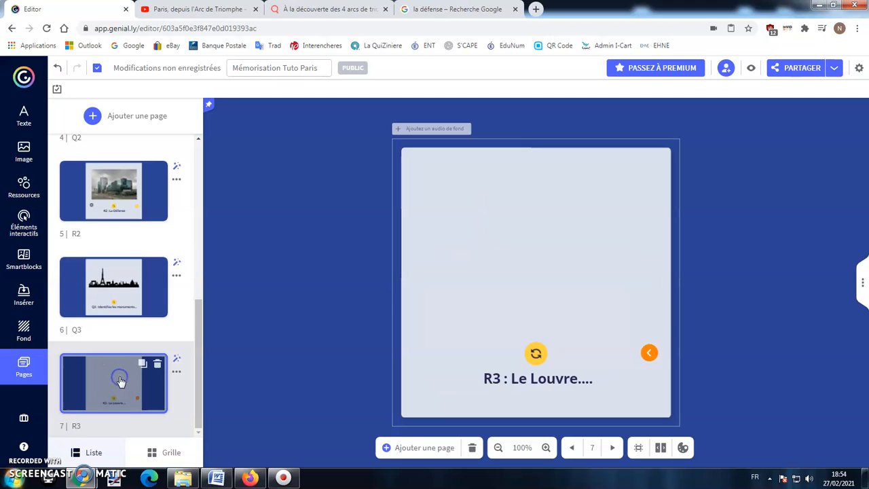
click(57, 89)
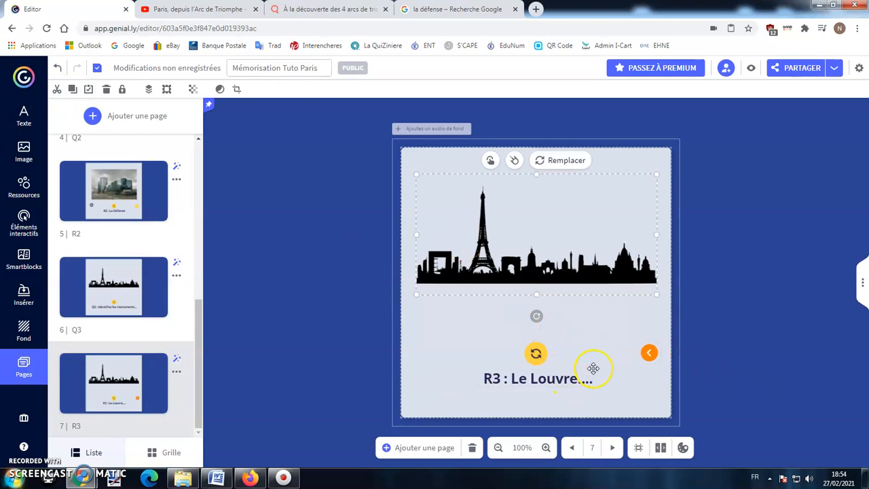
Change the answer text on page R3 to "R3 : Cliquez sur les monuments...".
drag(519, 379, 613, 381)
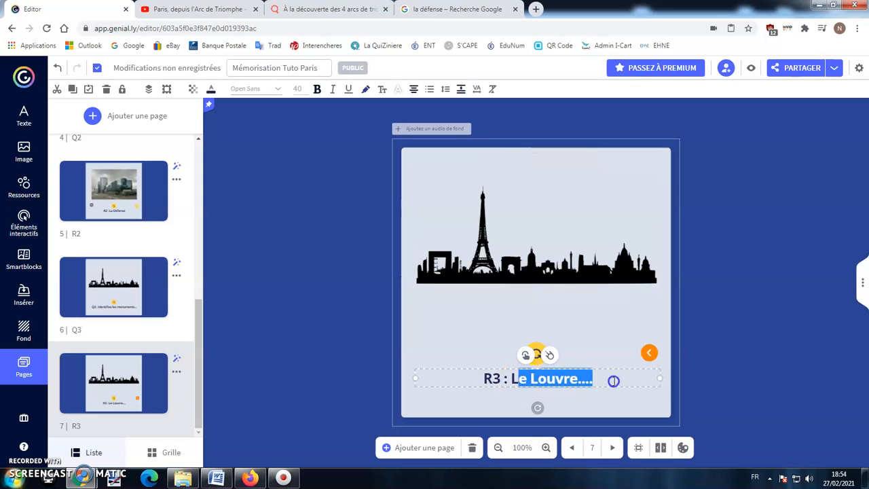
key(BackSpace)
text(Cliquez )
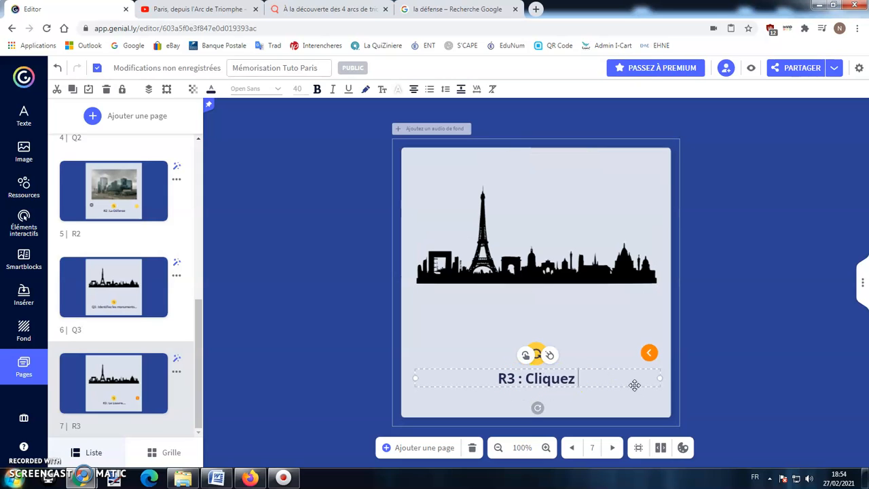
text(sur les monu)
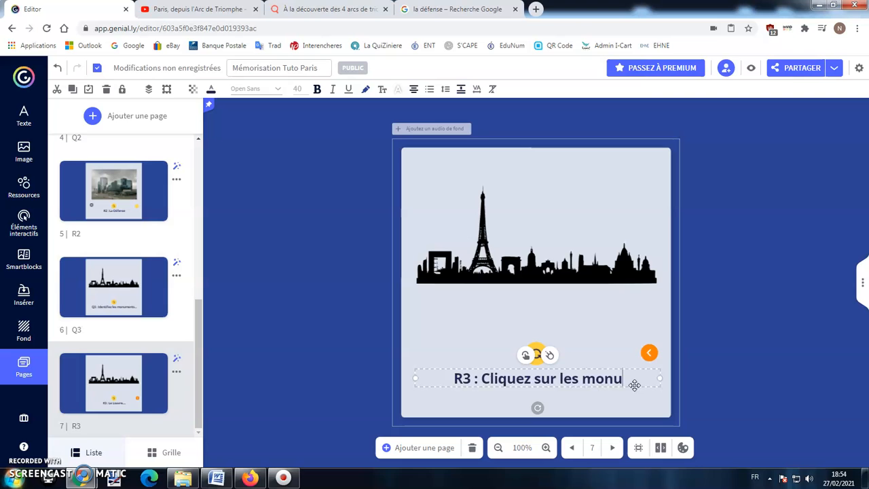
text(ments...)
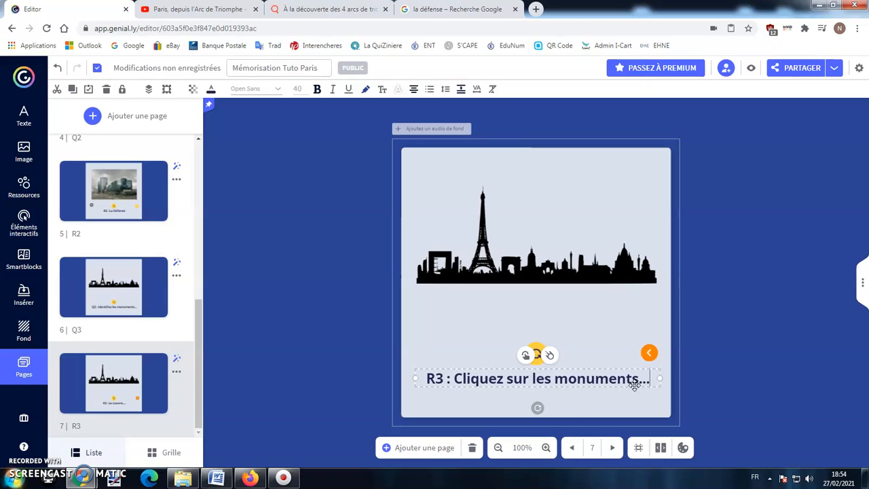
click(498, 299)
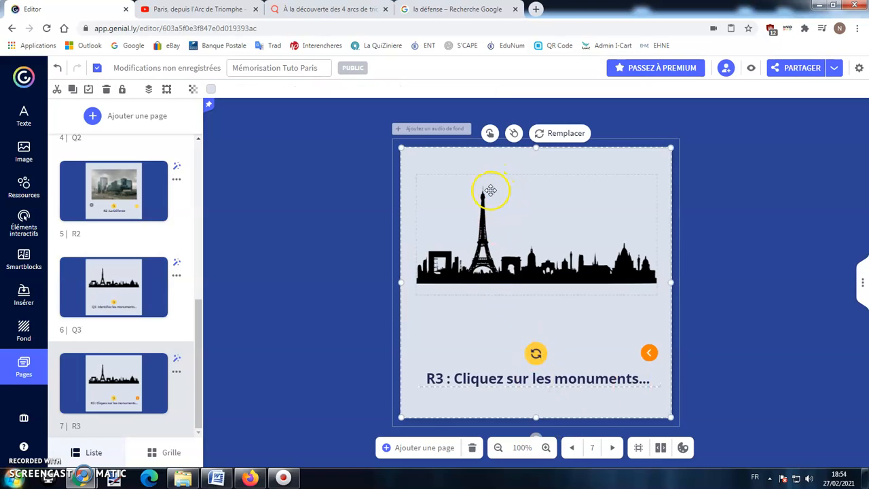
Add an eye button over the Eiffel Tower on the R3 skyline and colour it pink.
click(24, 226)
click(120, 183)
drag(536, 281, 483, 217)
click(211, 89)
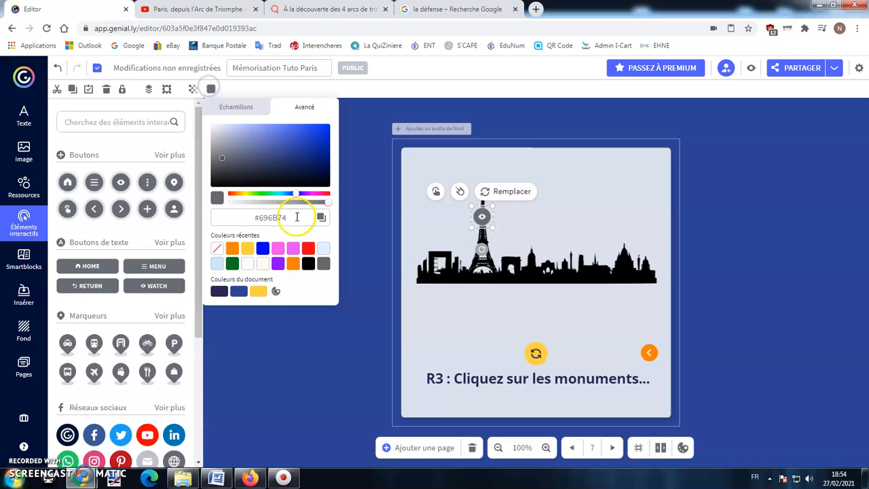
click(276, 251)
click(459, 305)
click(482, 217)
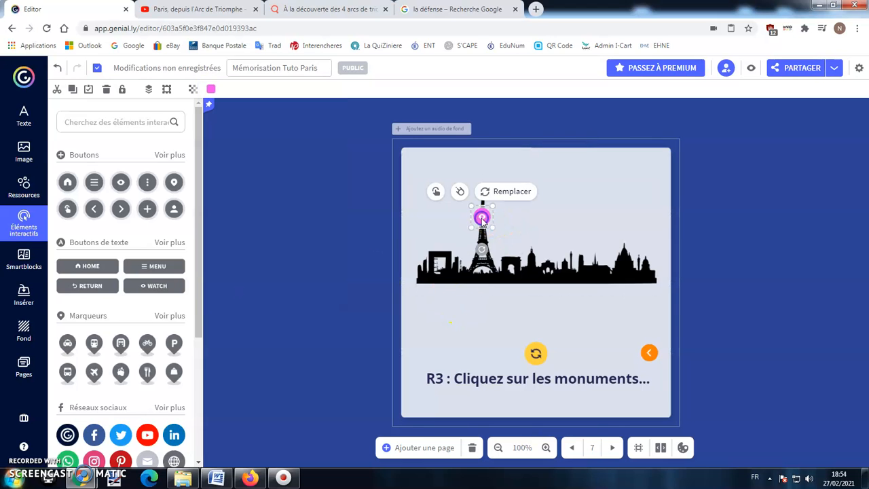
Give the Eiffel Tower button a small pop-up window reading "Tour Eiffel" in the largest font size, bold and centred.
click(437, 192)
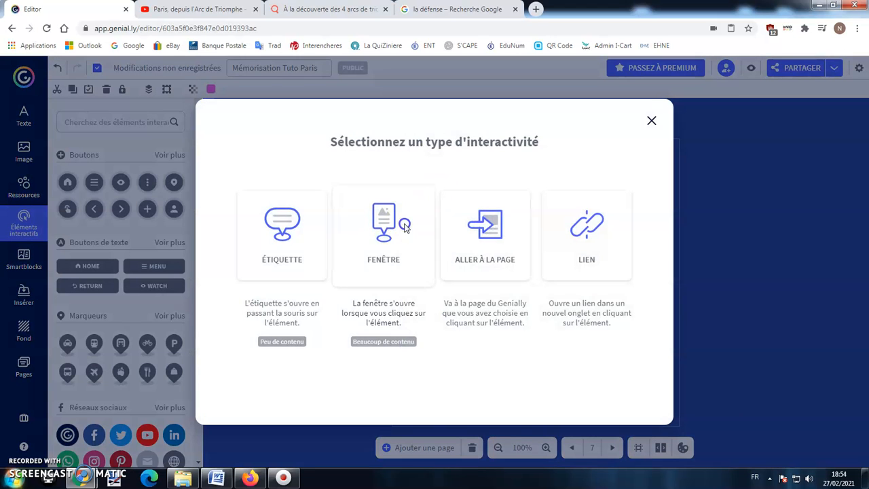
click(405, 224)
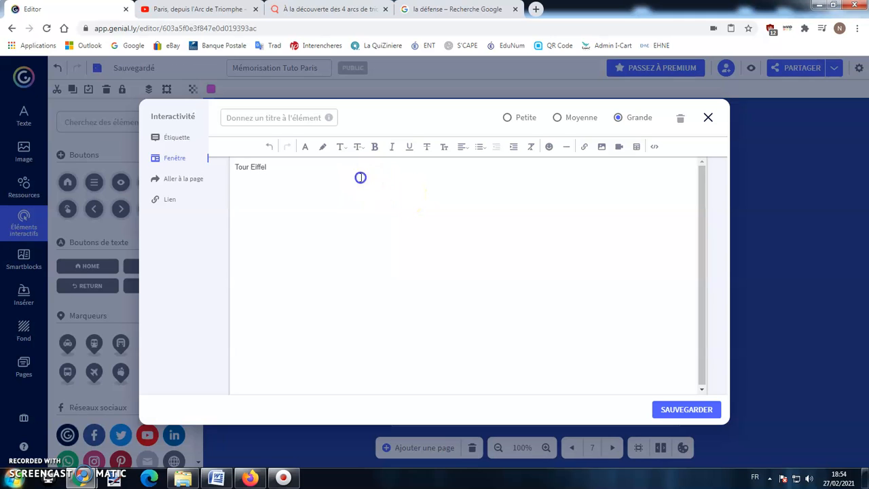
click(359, 146)
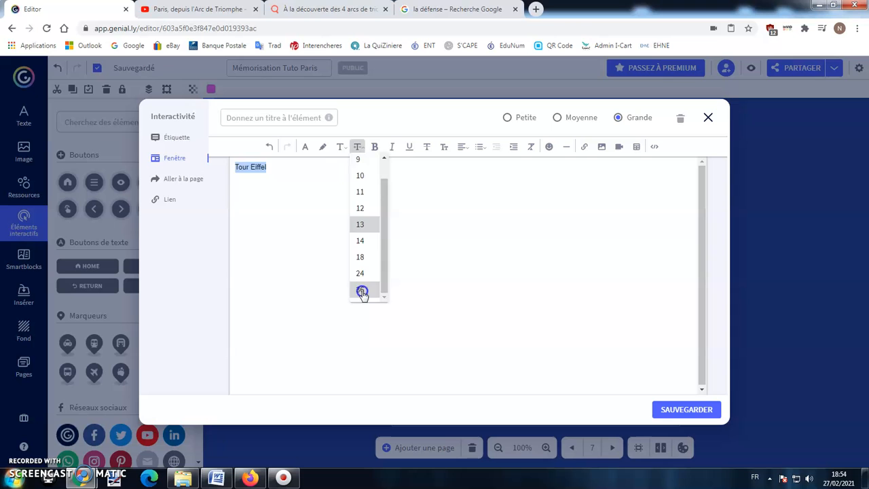
click(361, 291)
click(374, 147)
click(461, 147)
click(469, 183)
click(524, 117)
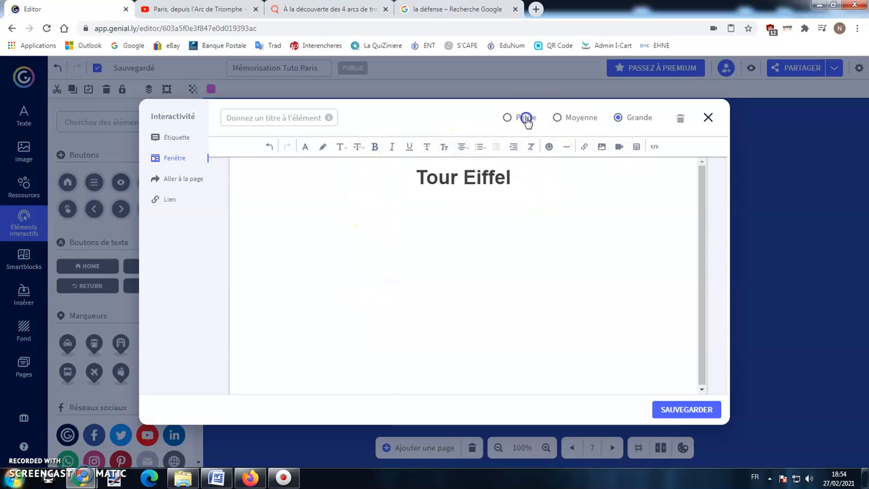
click(673, 410)
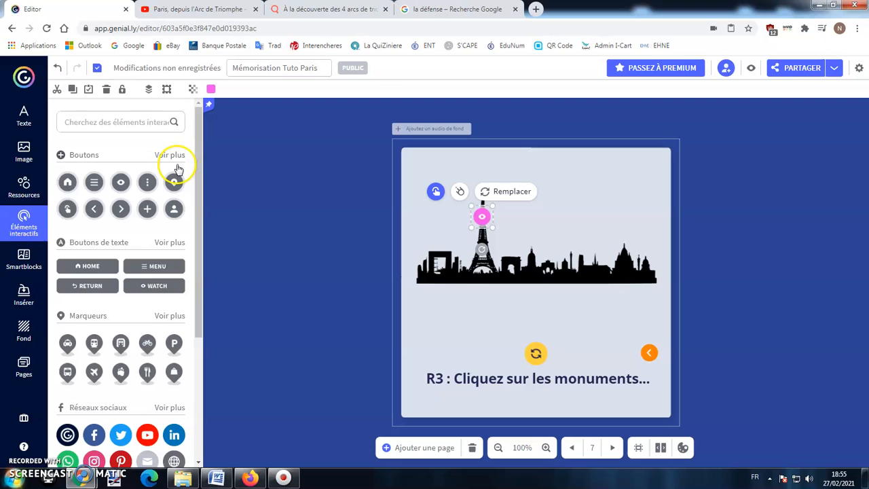
Duplicate the pink eye button and place the copy over the Sacré Coeur dome on the skyline.
click(73, 89)
click(88, 89)
mouse_move(477, 214)
mouse_down()
mouse_move(444, 253)
mouse_move(624, 248)
mouse_up()
Replace the text in the copied button's window with "Sacré Coeur" and save it.
click(578, 225)
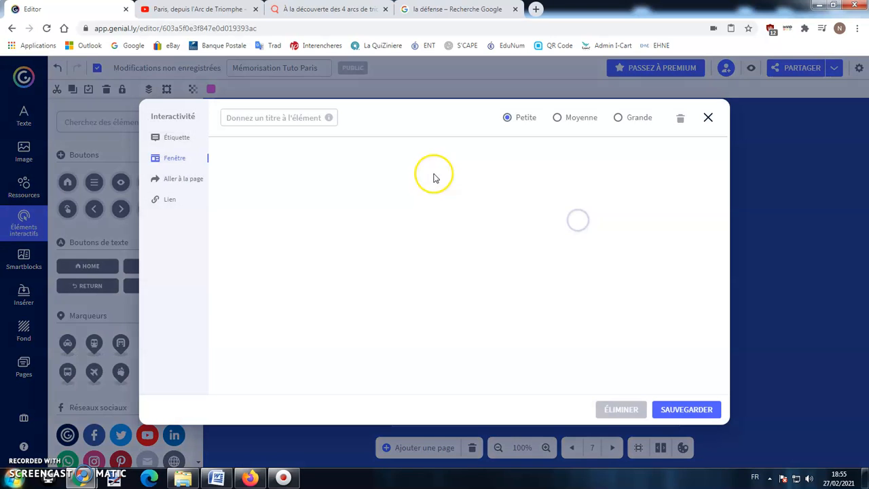
drag(512, 180, 330, 169)
text(Séc)
key(BackSpace)
text(cré Coeur)
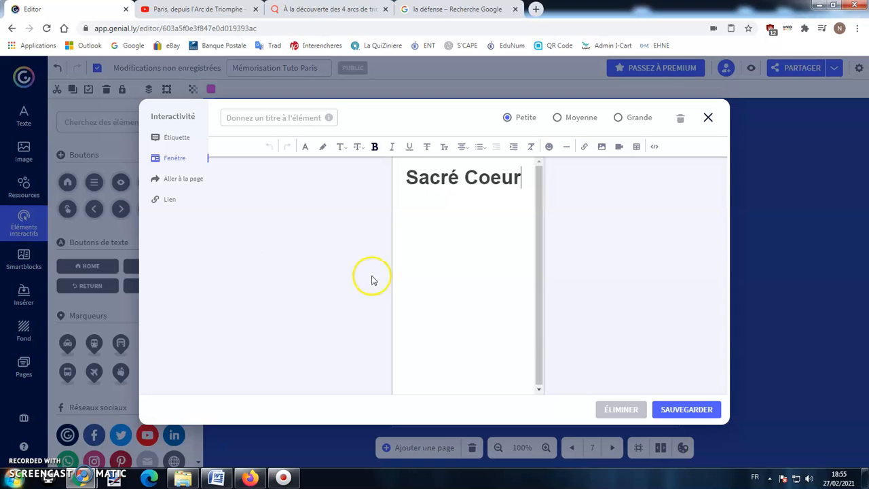
click(701, 411)
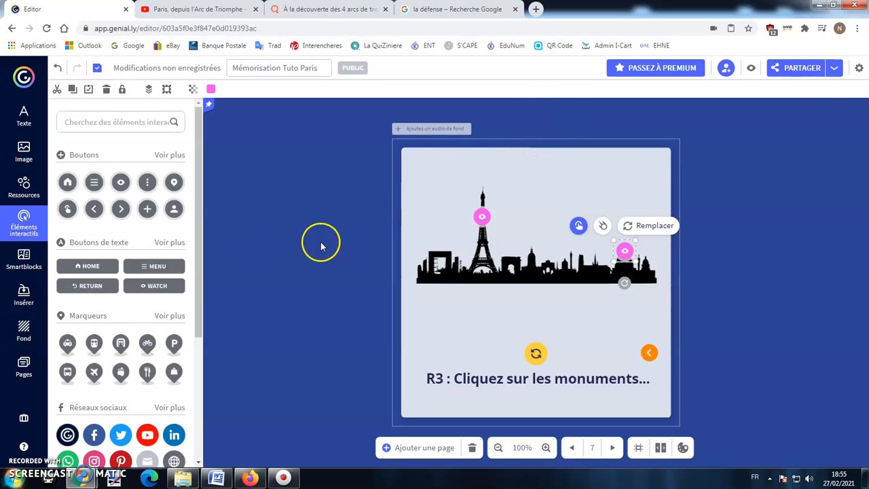
Open the Genially in viewing mode and test the audio, web link and pop-up window on answer page R1.
click(834, 68)
click(774, 92)
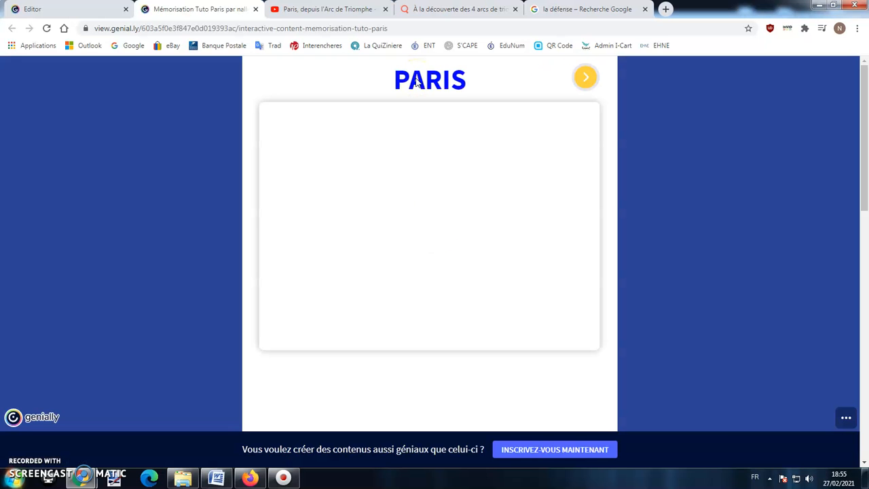
click(582, 79)
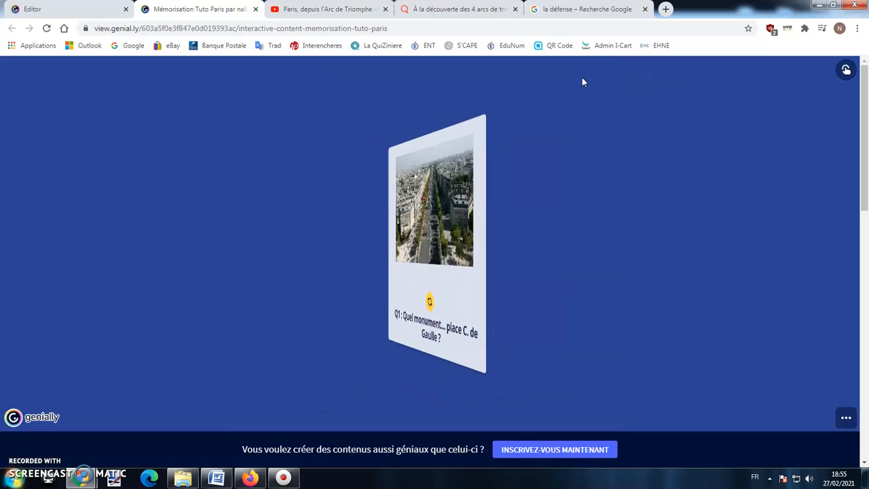
click(443, 345)
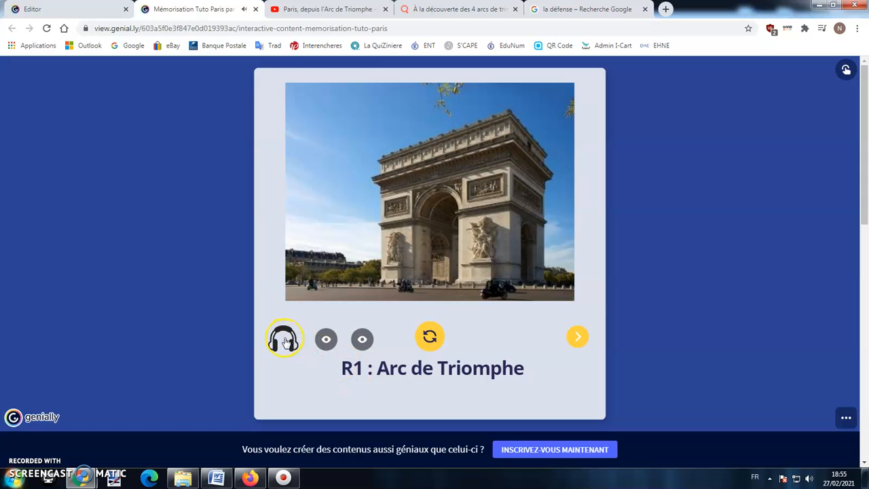
click(326, 338)
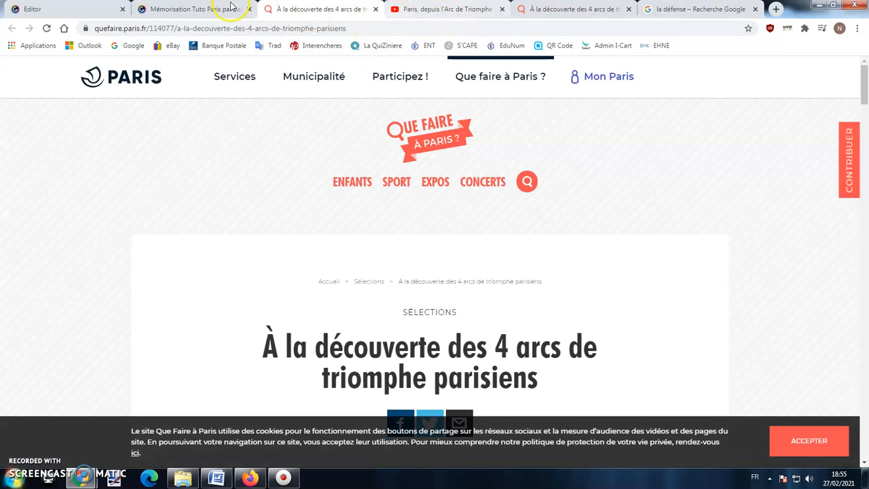
click(209, 7)
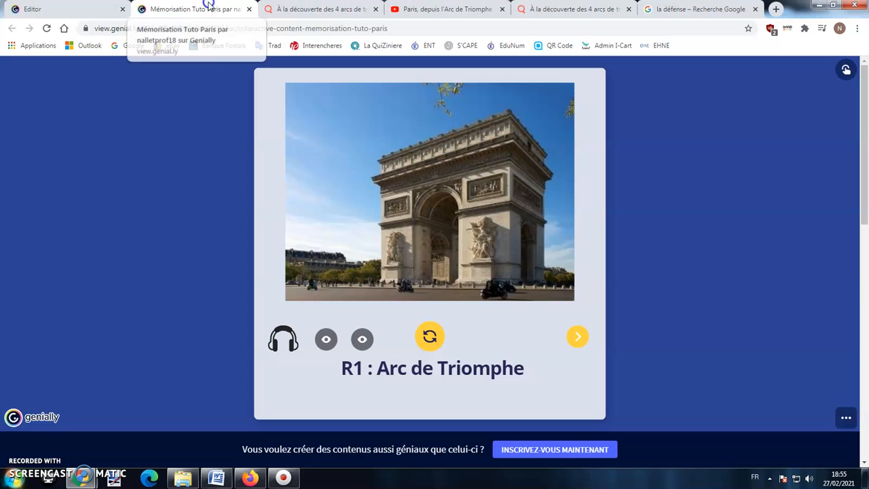
click(363, 340)
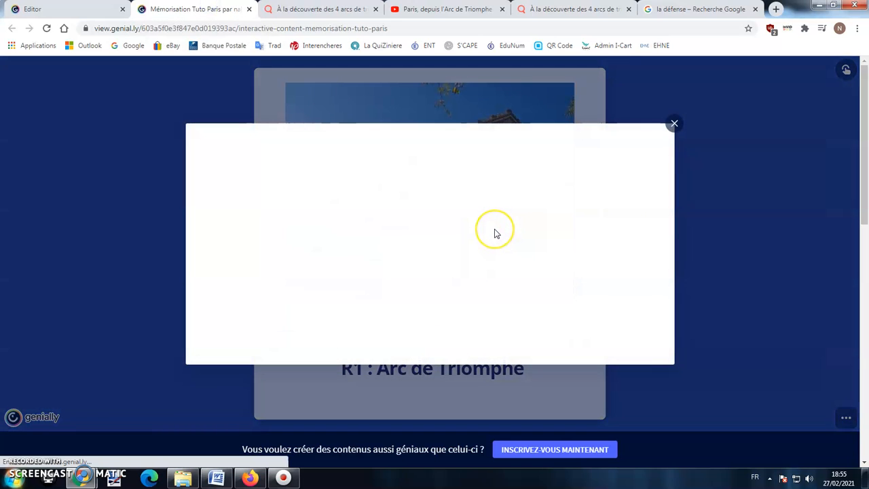
click(696, 136)
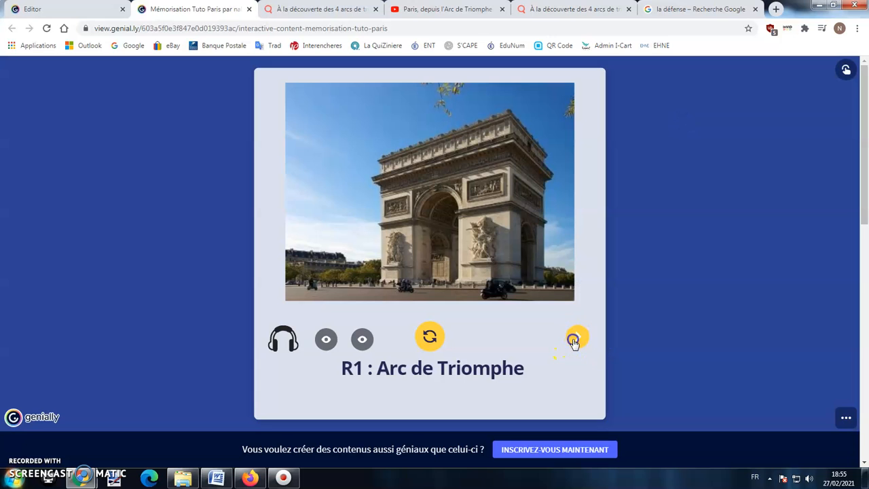
Continue the preview through Q2, R2 and Q3, and test the Eiffel Tower and Sacré Coeur windows on R3.
click(574, 340)
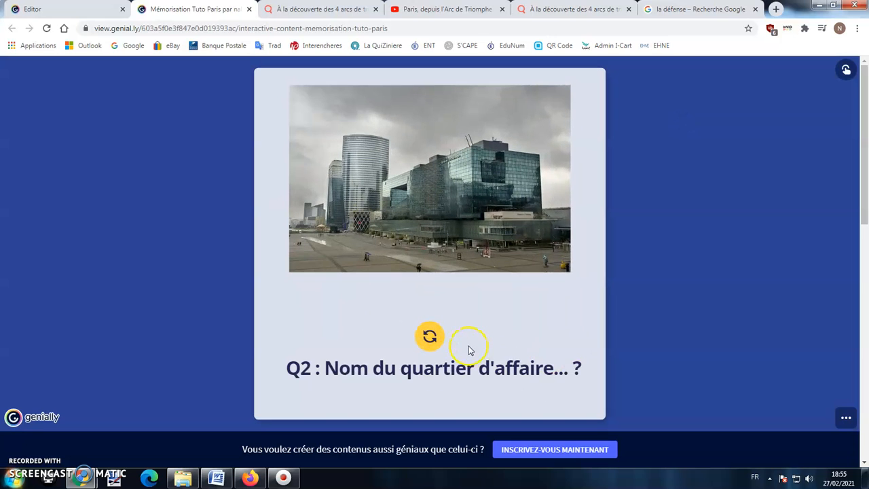
click(430, 340)
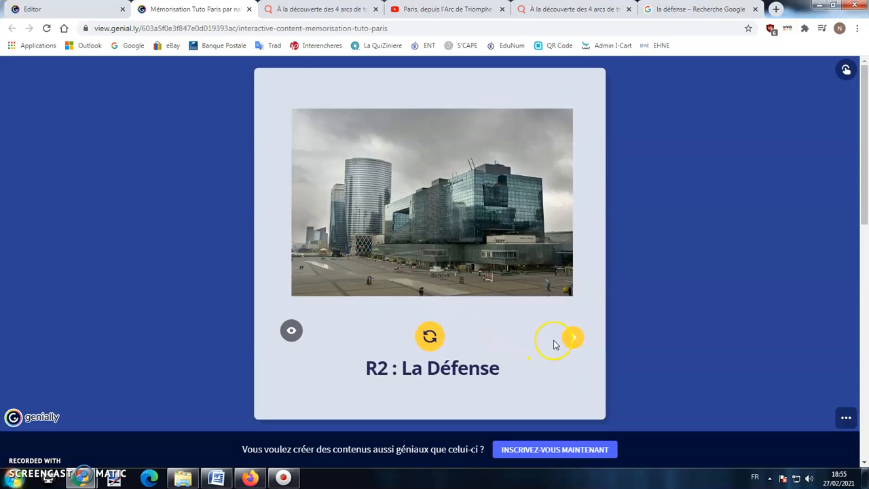
click(570, 338)
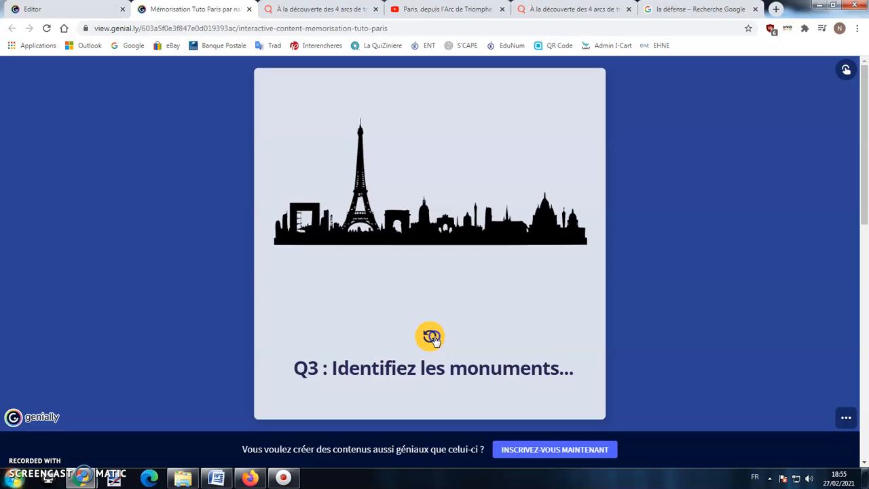
click(432, 338)
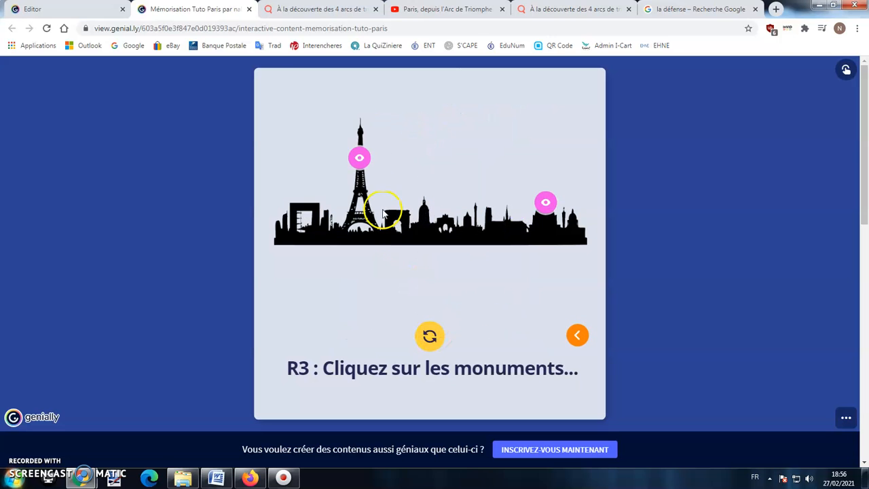
click(359, 159)
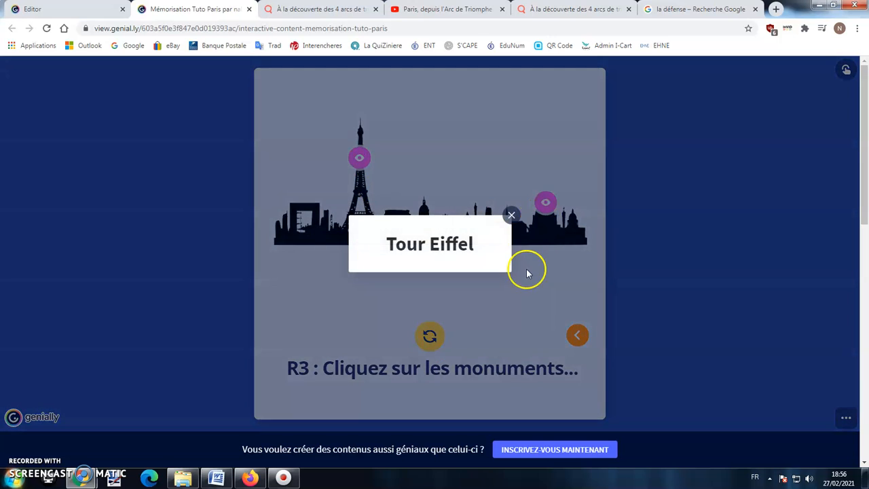
click(528, 269)
click(544, 205)
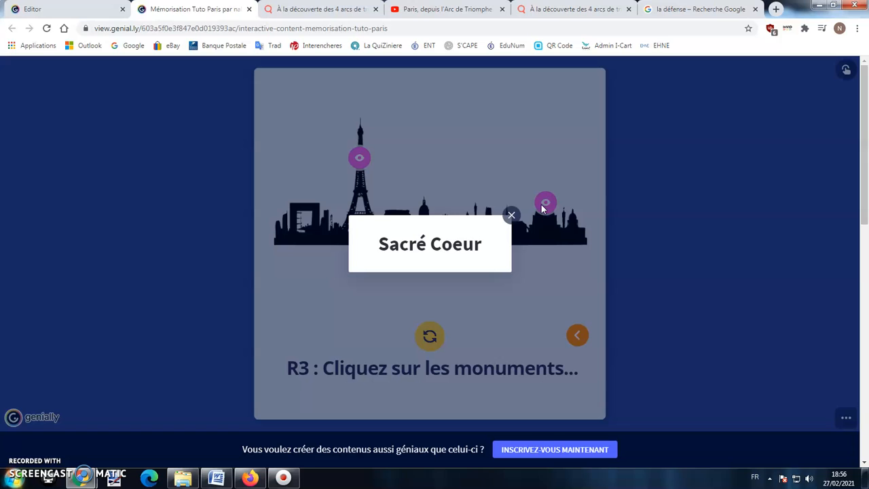
click(539, 284)
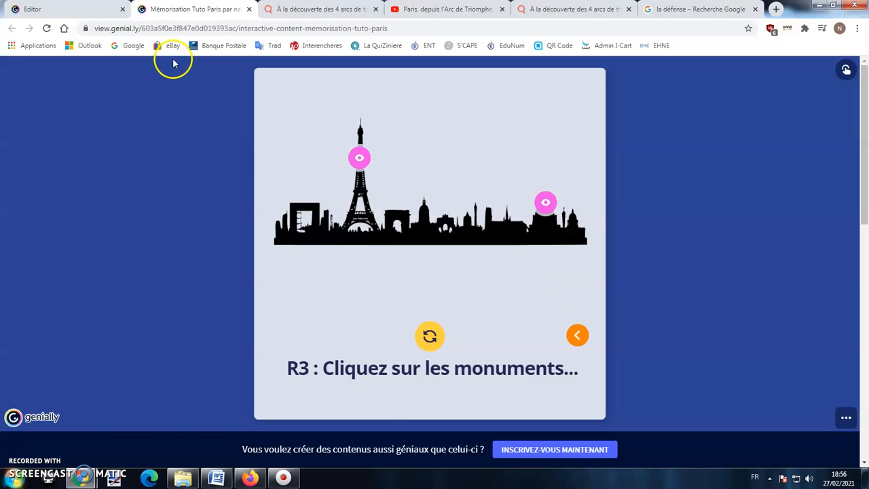
Return to the Genially editor and open the editing area settings.
click(93, 8)
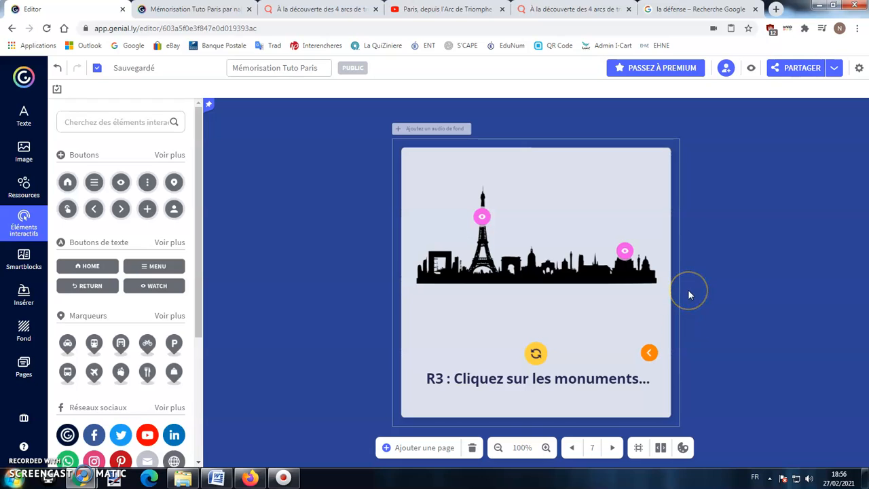
click(639, 448)
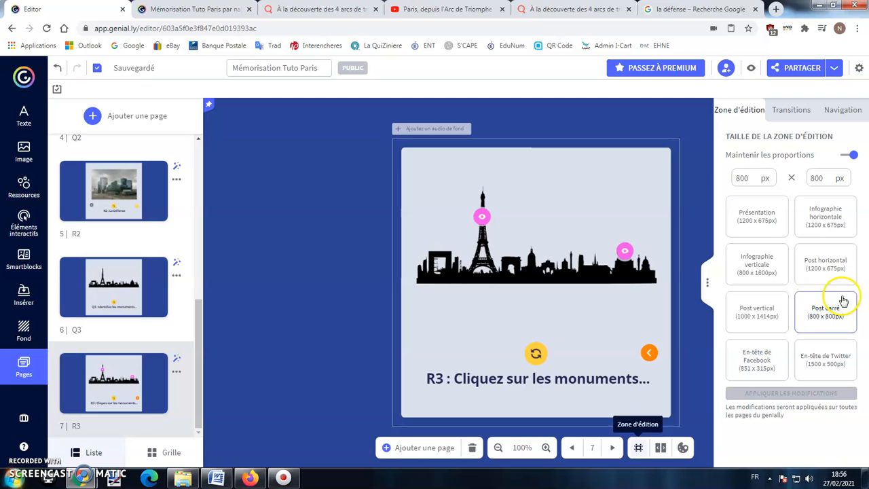